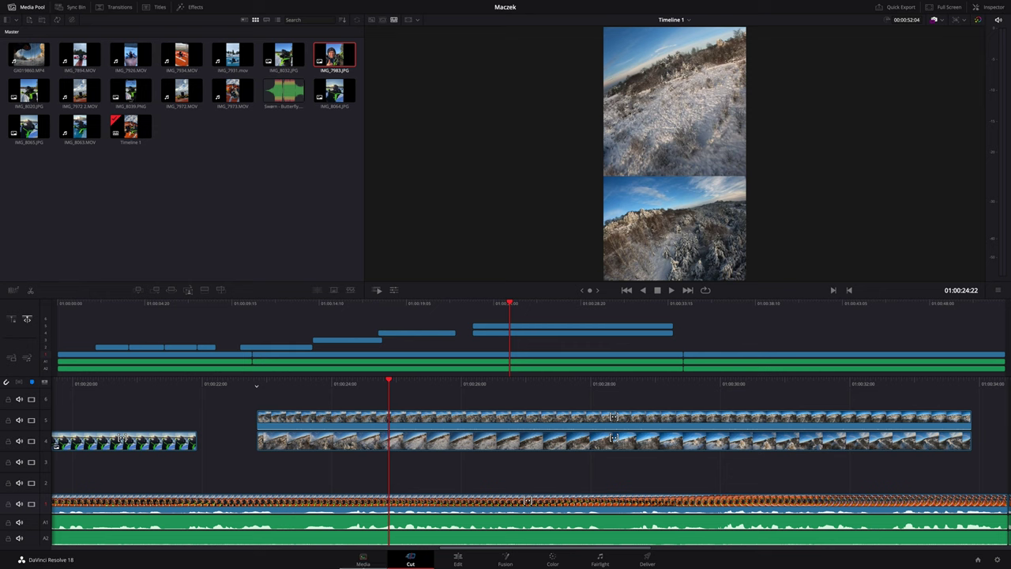
Look over the Media and Edit pages, then on the Cut page put the playhead at about 01:00:36:02
{"action": "left_click", "coordinate": [363, 561]}
{"action": "left_click", "coordinate": [417, 563]}
{"action": "left_click", "coordinate": [362, 562]}
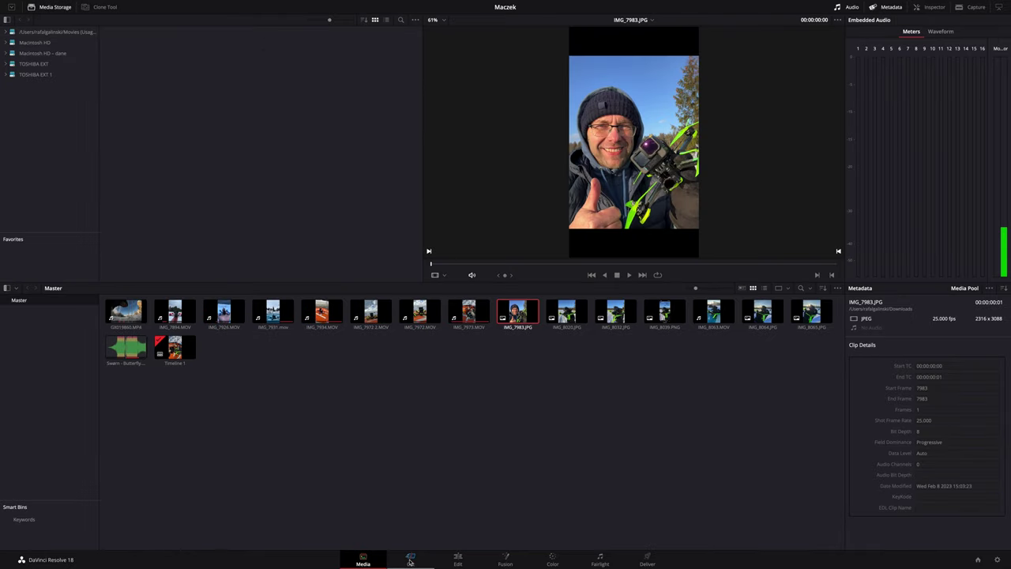
{"action": "left_click", "coordinate": [410, 561]}
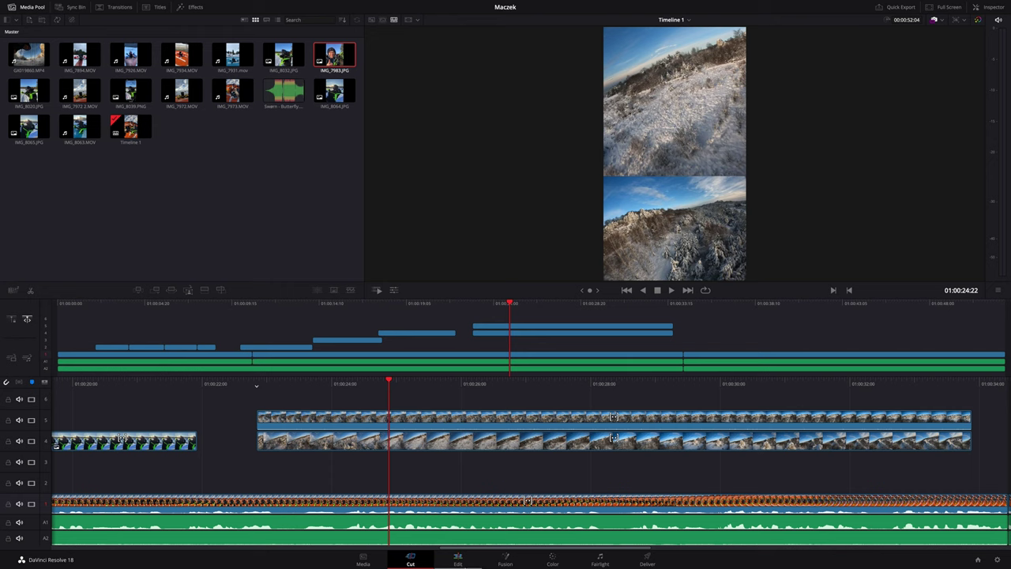
{"action": "left_click", "coordinate": [459, 562]}
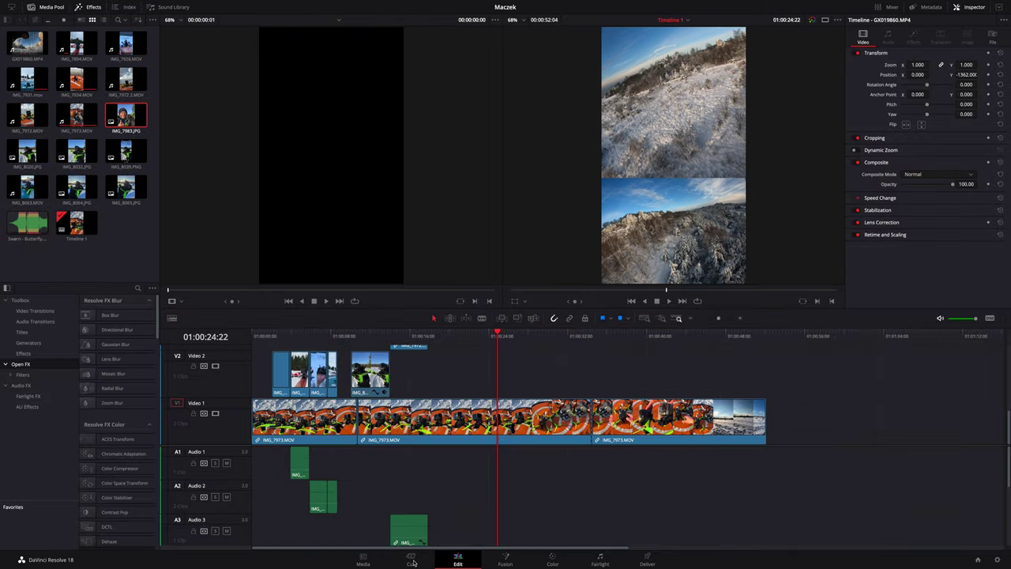
{"action": "left_click", "coordinate": [412, 561]}
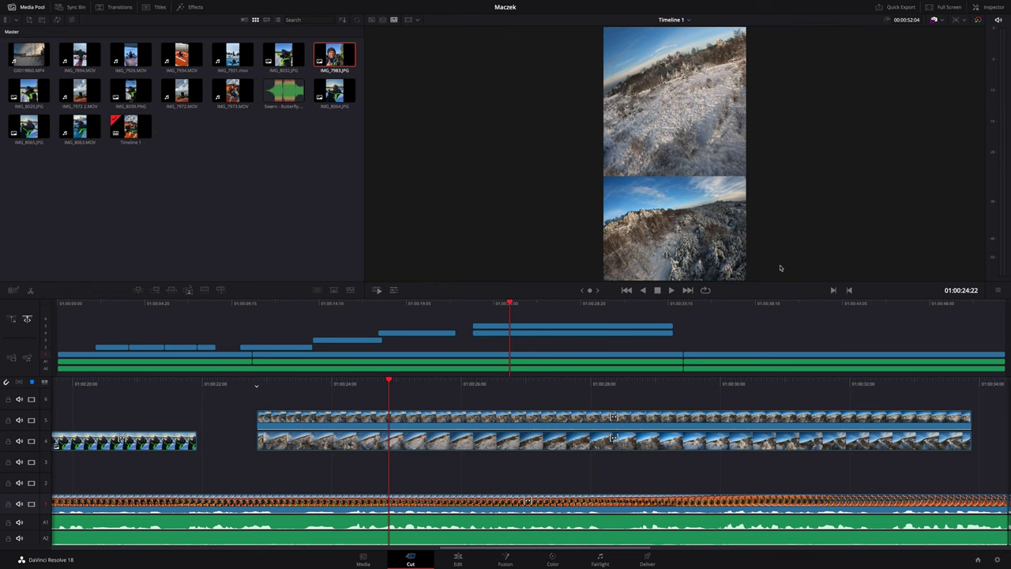
{"action": "mouse_move", "coordinate": [511, 305]}
{"action": "left_mouse_down"}
{"action": "mouse_move", "coordinate": [552, 322]}
{"action": "mouse_move", "coordinate": [713, 324]}
{"action": "left_mouse_up"}
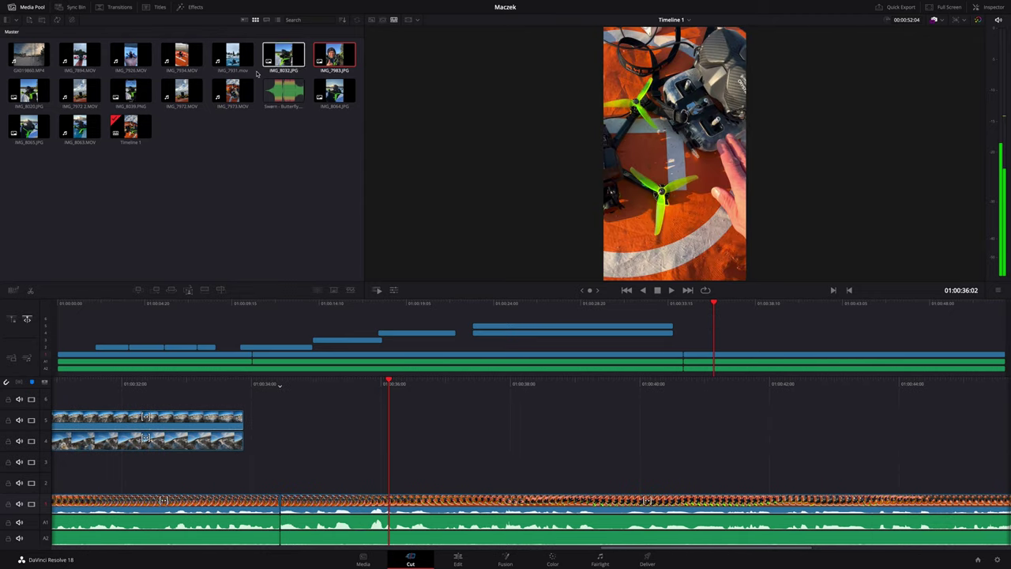
Load IMG_8064.JPG in the source viewer and mark an in/out range of about 00:00:01:02
{"action": "left_click", "coordinate": [334, 91]}
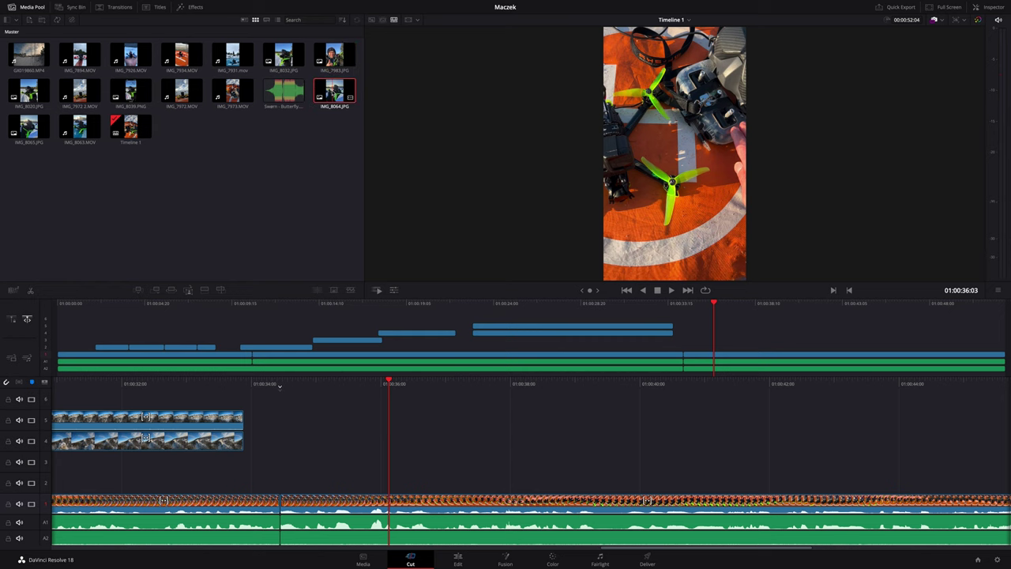
{"action": "double_click", "coordinate": [334, 91]}
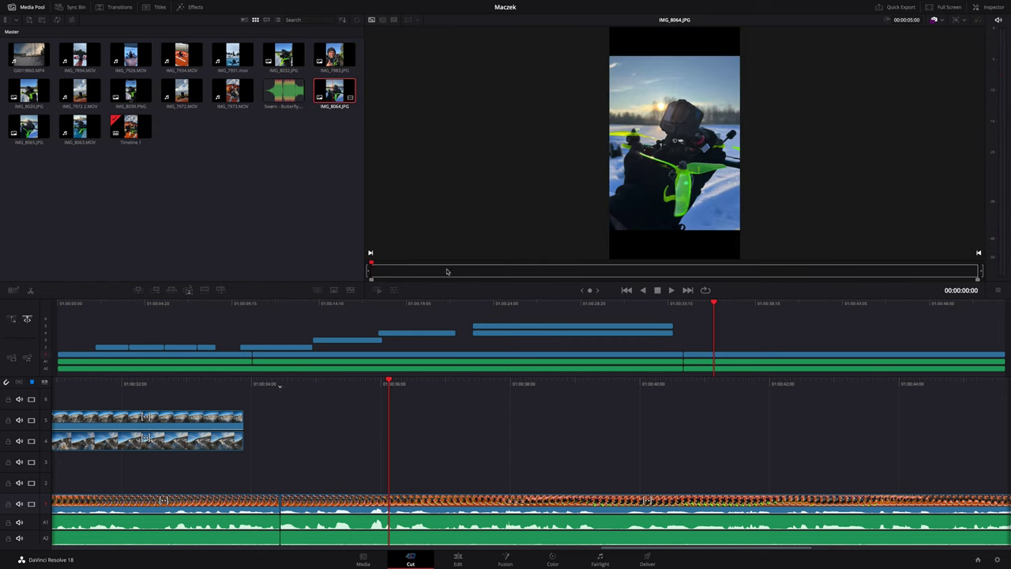
{"action": "left_click_drag", "start_coordinate": [384, 263], "coordinate": [385, 263]}
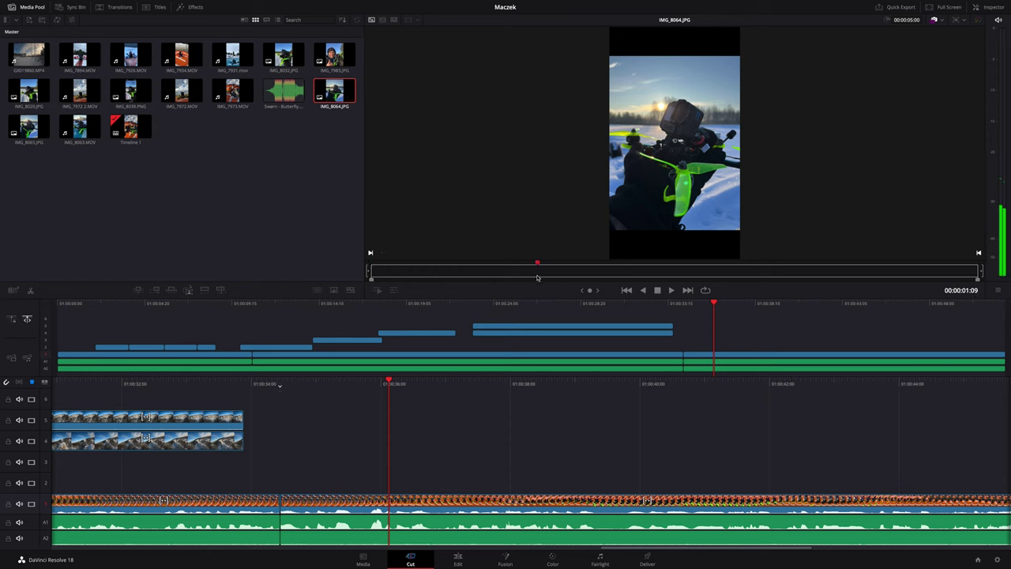
{"action": "key", "text": "i"}
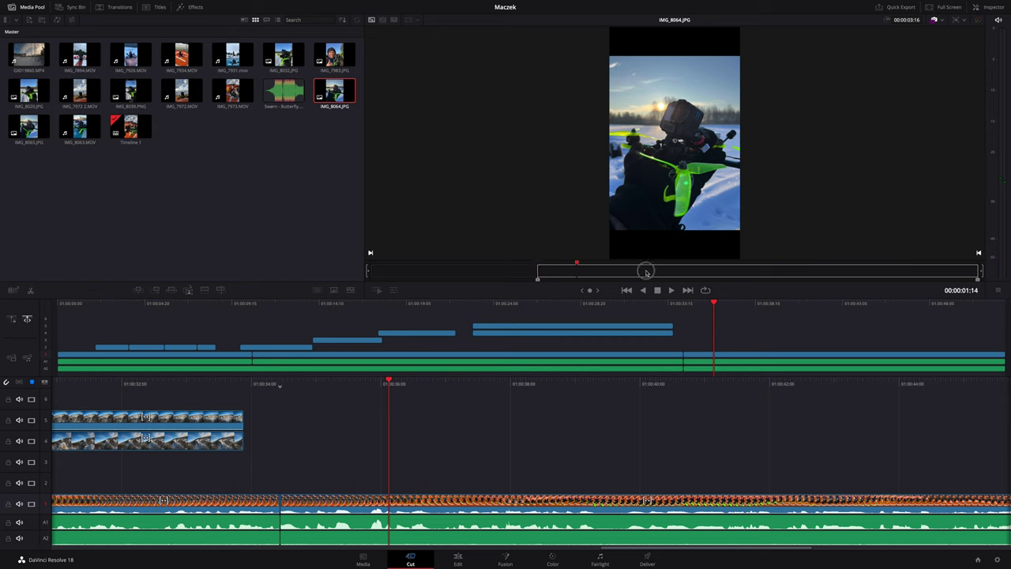
{"action": "left_click_drag", "start_coordinate": [646, 273], "coordinate": [666, 275]}
{"action": "key", "text": "o"}
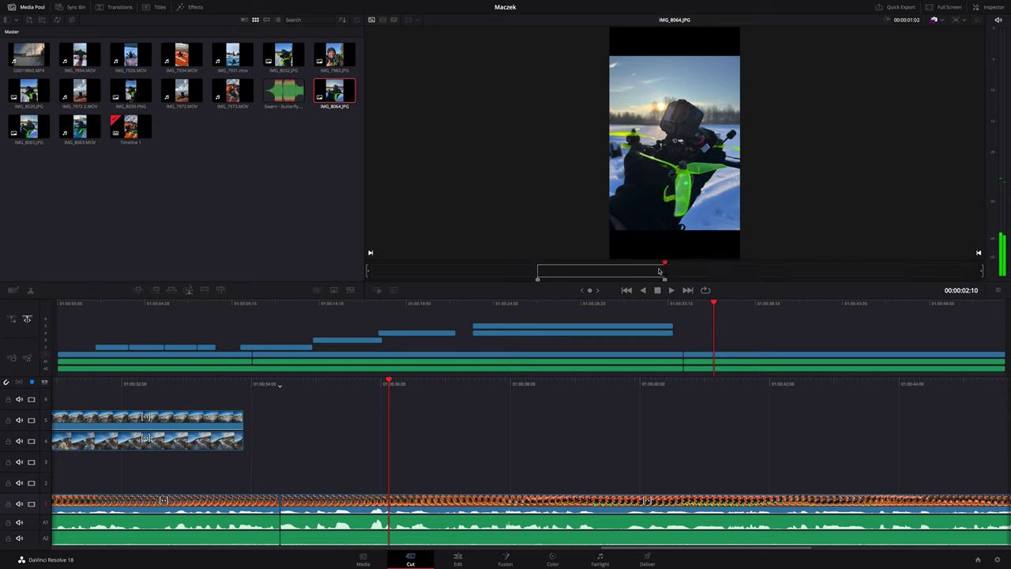
Drop the marked IMG_8064 photo on video track 3 at 01:00:36, then check it at 01:00:37:23
{"action": "left_click_drag", "start_coordinate": [650, 168], "coordinate": [711, 340]}
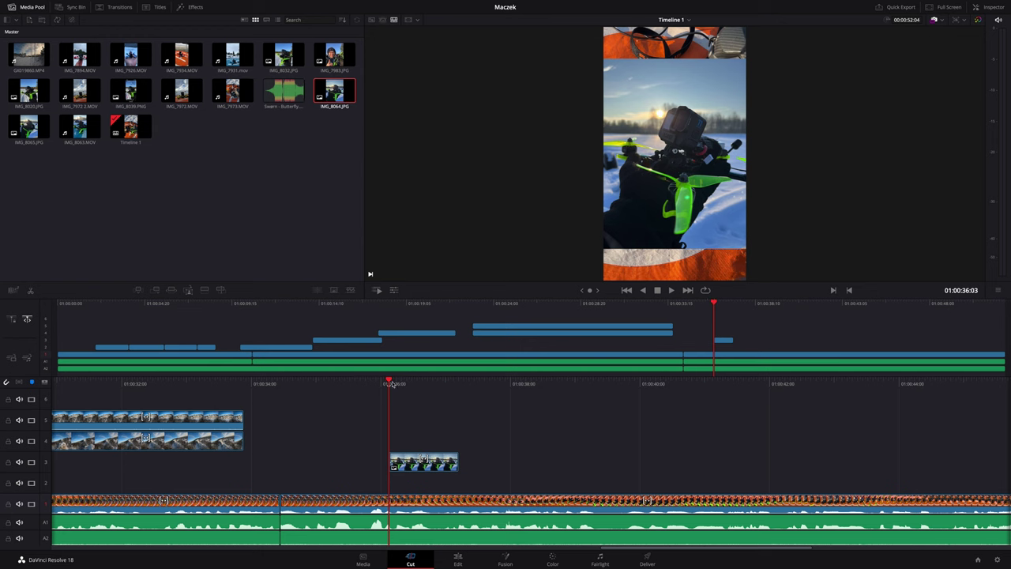
{"action": "left_click_drag", "start_coordinate": [392, 384], "coordinate": [505, 382]}
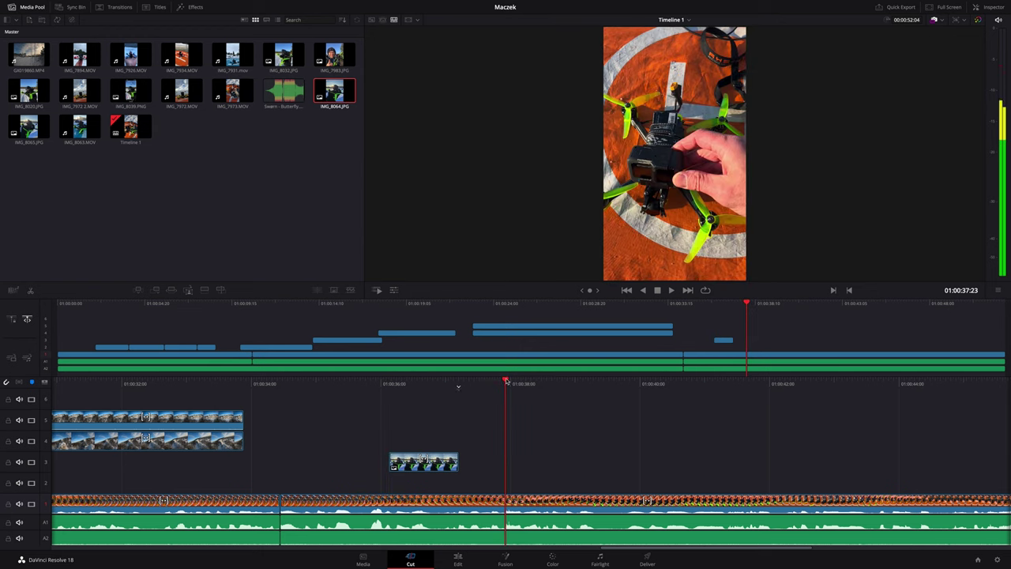
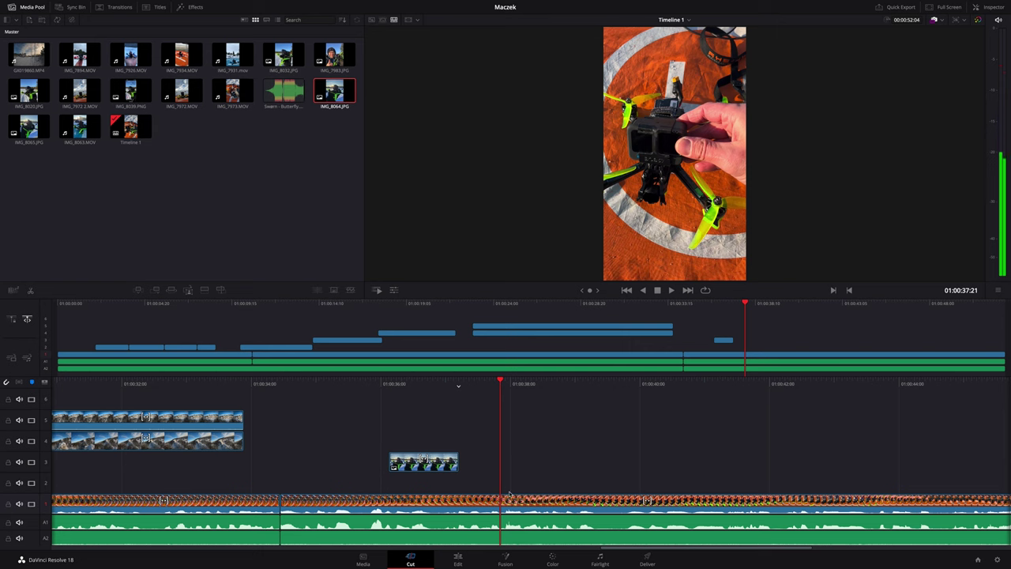
Review the montage by checking the track 1 and music clips, and turn off audio scrubbing
{"action": "left_click_drag", "start_coordinate": [499, 382], "coordinate": [513, 392]}
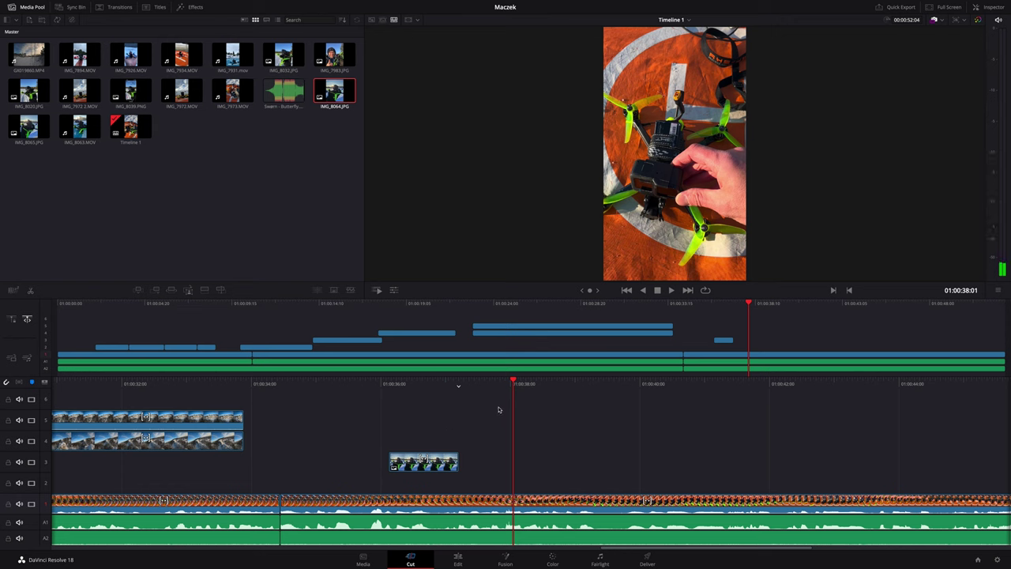
{"action": "left_click", "coordinate": [527, 506]}
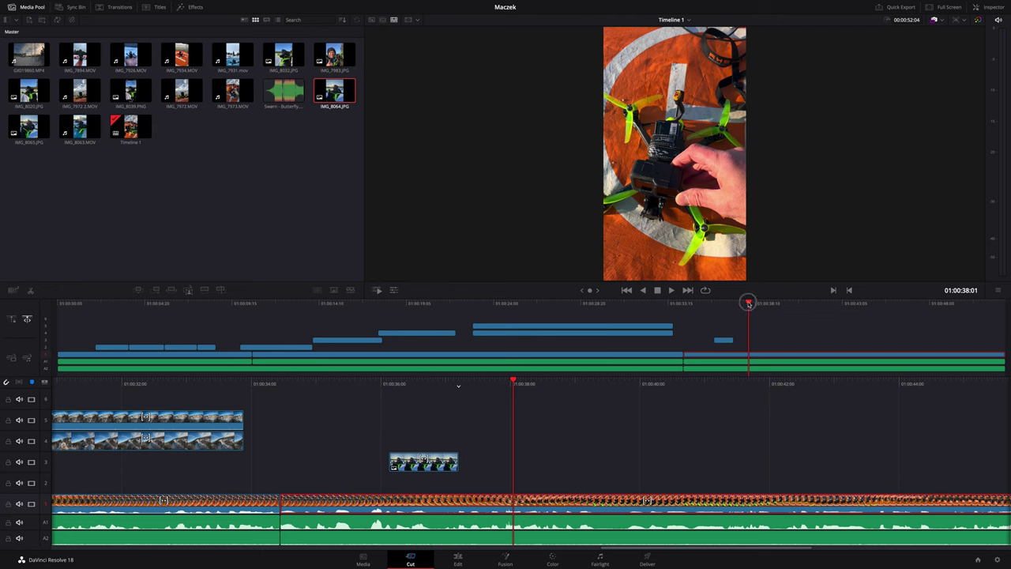
{"action": "mouse_move", "coordinate": [754, 305]}
{"action": "left_mouse_down"}
{"action": "mouse_move", "coordinate": [270, 327]}
{"action": "mouse_move", "coordinate": [57, 305]}
{"action": "mouse_move", "coordinate": [96, 305]}
{"action": "left_mouse_up"}
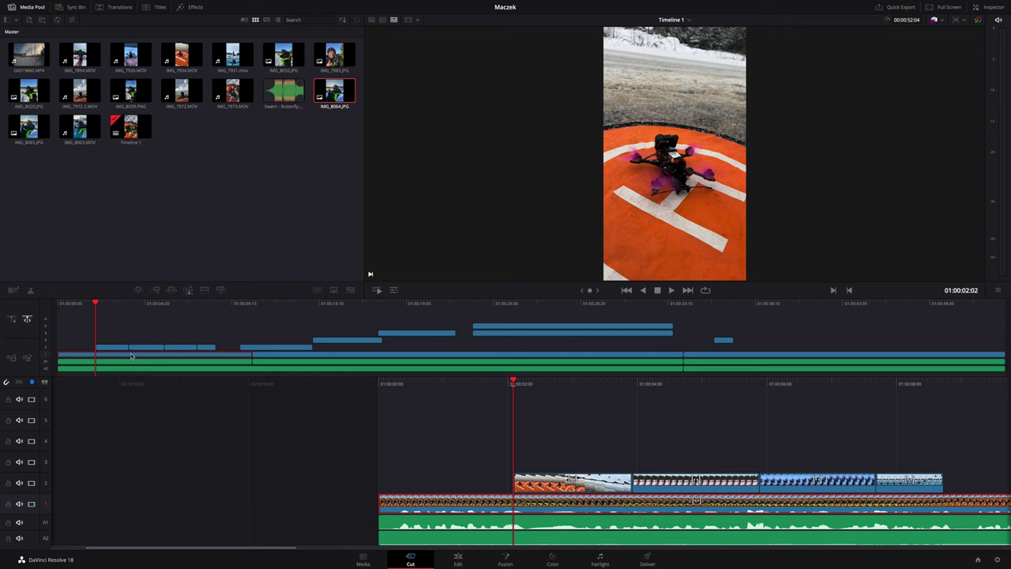
{"action": "left_click", "coordinate": [137, 364]}
{"action": "left_click", "coordinate": [139, 372]}
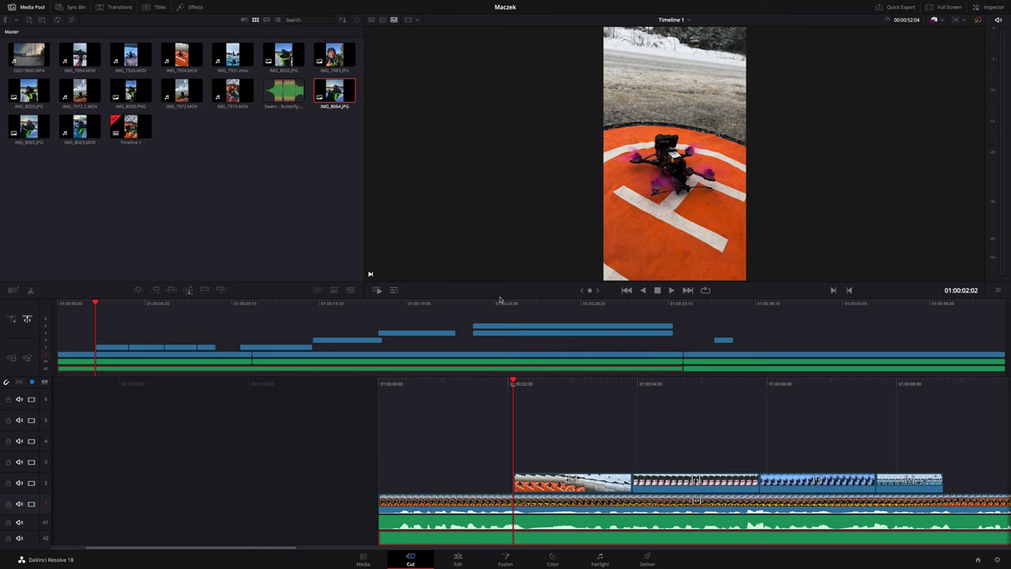
{"action": "left_click_drag", "start_coordinate": [103, 304], "coordinate": [533, 323]}
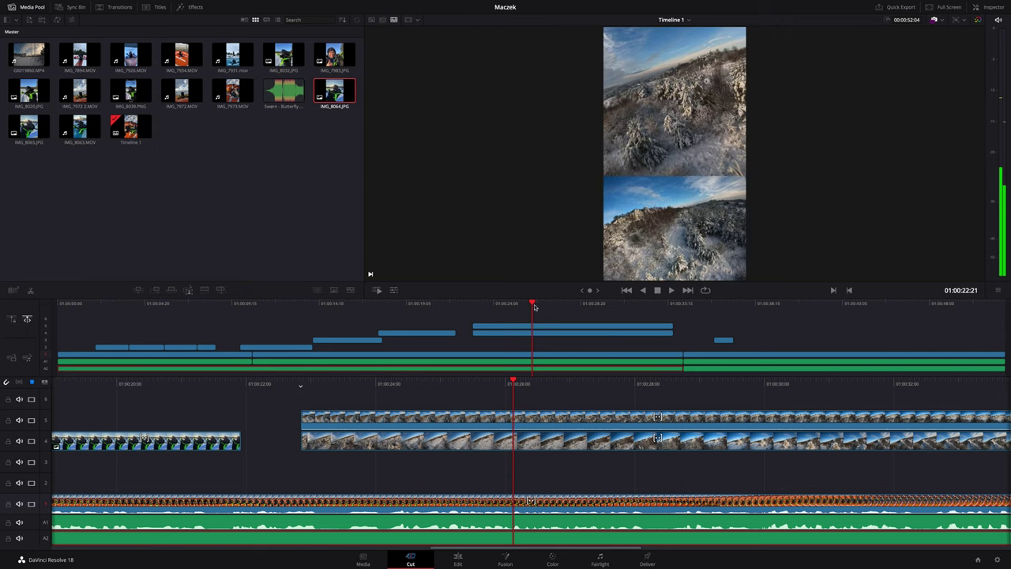
{"action": "mouse_move", "coordinate": [532, 303]}
{"action": "left_mouse_down"}
{"action": "mouse_move", "coordinate": [990, 318]}
{"action": "mouse_move", "coordinate": [529, 330]}
{"action": "left_mouse_up"}
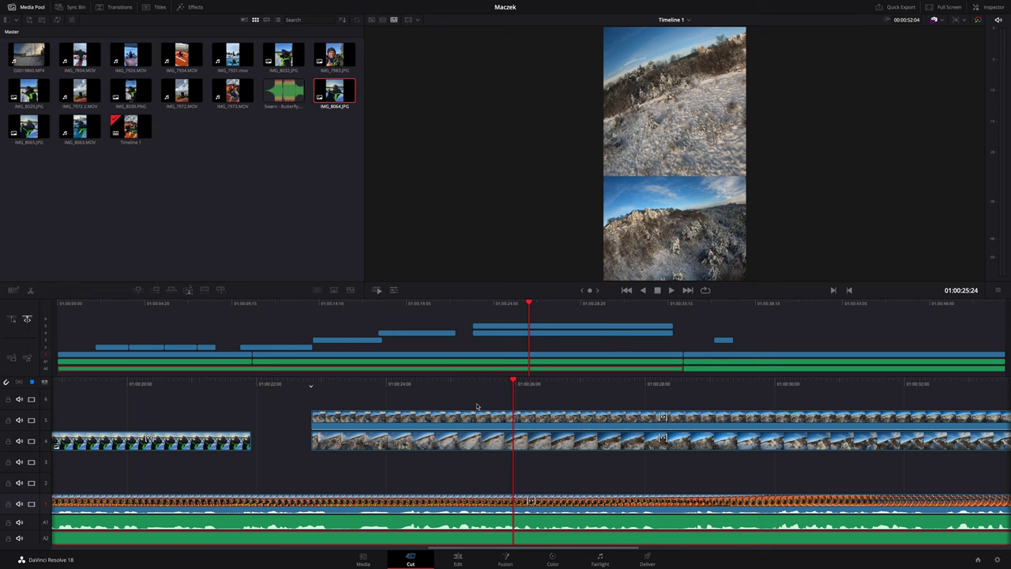
{"action": "mouse_move", "coordinate": [530, 303]}
{"action": "left_mouse_down"}
{"action": "mouse_move", "coordinate": [68, 340]}
{"action": "mouse_move", "coordinate": [545, 325]}
{"action": "mouse_move", "coordinate": [1002, 342]}
{"action": "mouse_move", "coordinate": [793, 305]}
{"action": "left_mouse_up"}
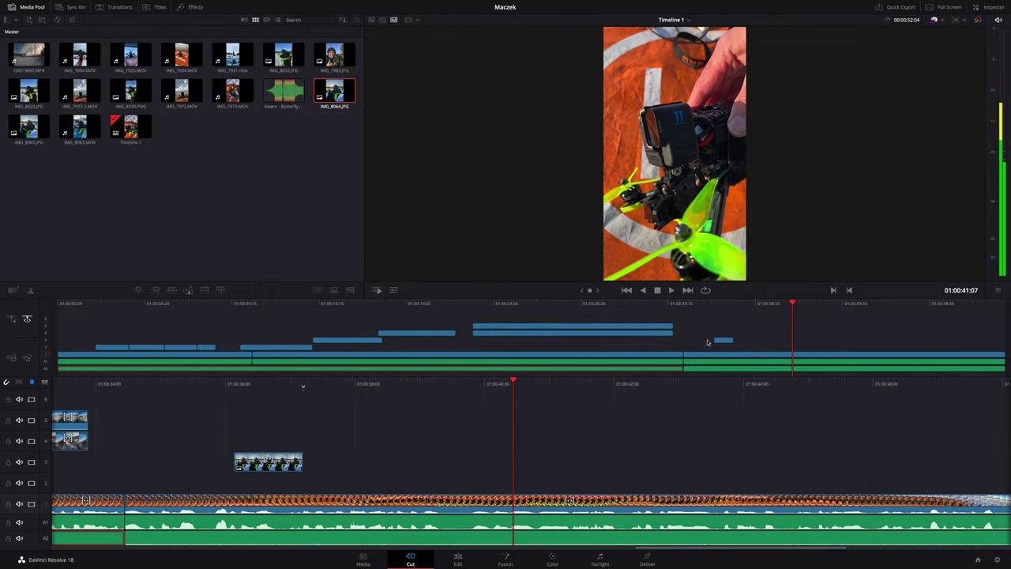
{"action": "left_click_drag", "start_coordinate": [793, 306], "coordinate": [418, 334]}
{"action": "key", "text": "shift+s"}
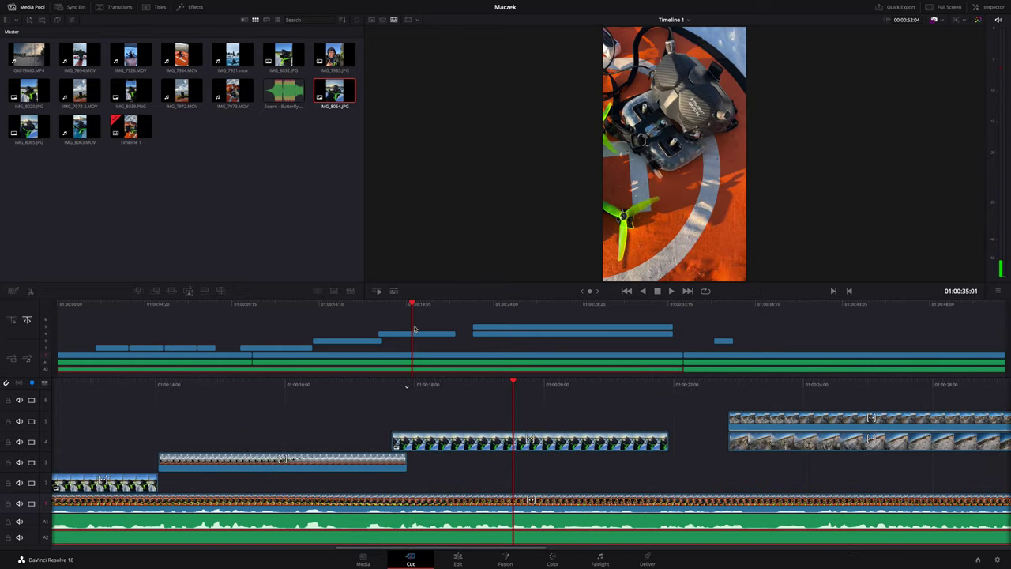
Split the track 4 clip at 01:00:19:13, delete its front piece, then go to the Edit page
{"action": "left_click", "coordinate": [418, 334]}
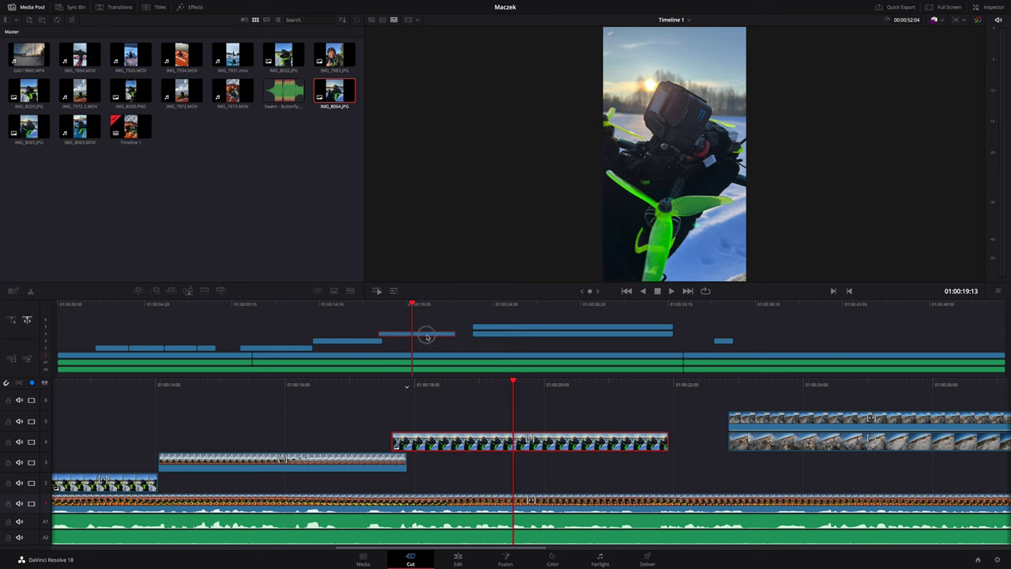
{"action": "left_click_drag", "start_coordinate": [428, 339], "coordinate": [436, 344]}
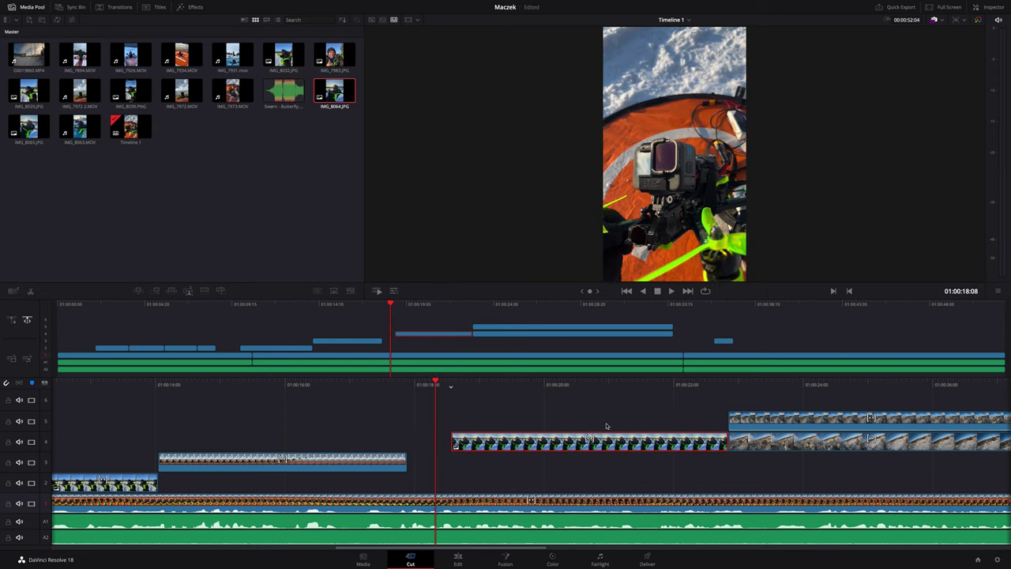
{"action": "left_click", "coordinate": [412, 335]}
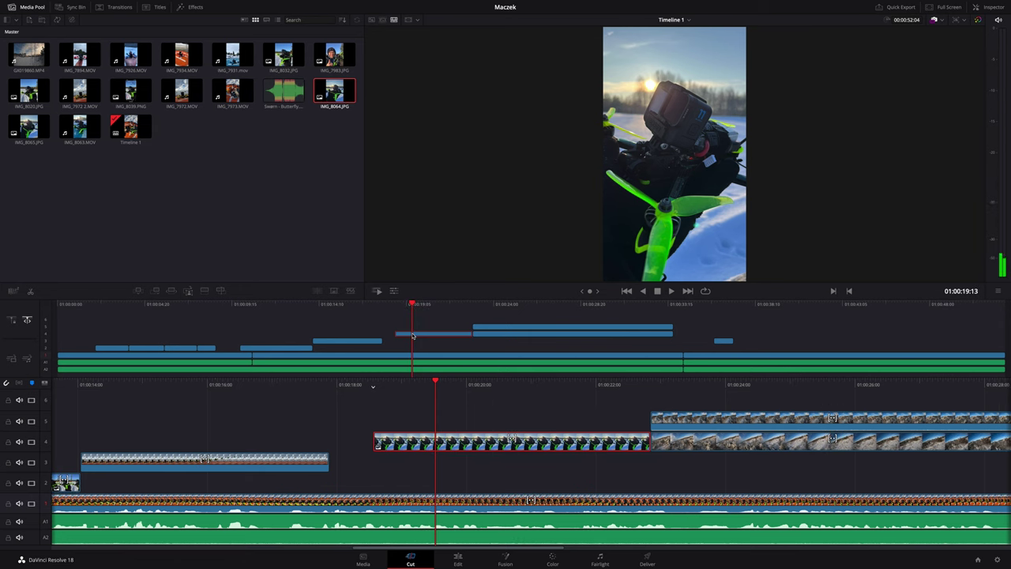
{"action": "key", "text": "ctrl+b"}
{"action": "left_click", "coordinate": [411, 335]}
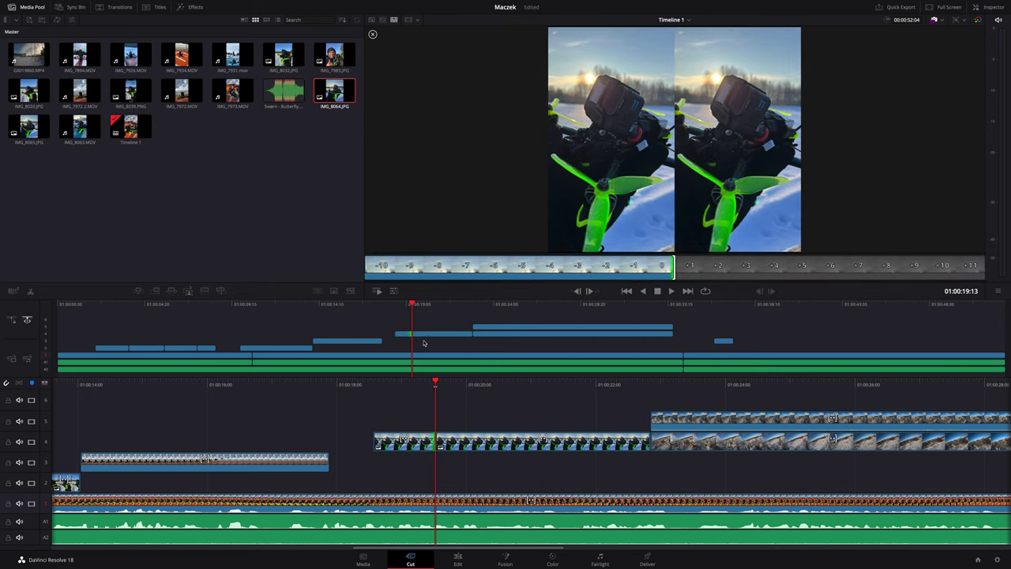
{"action": "left_click", "coordinate": [404, 334]}
{"action": "key", "text": "Delete"}
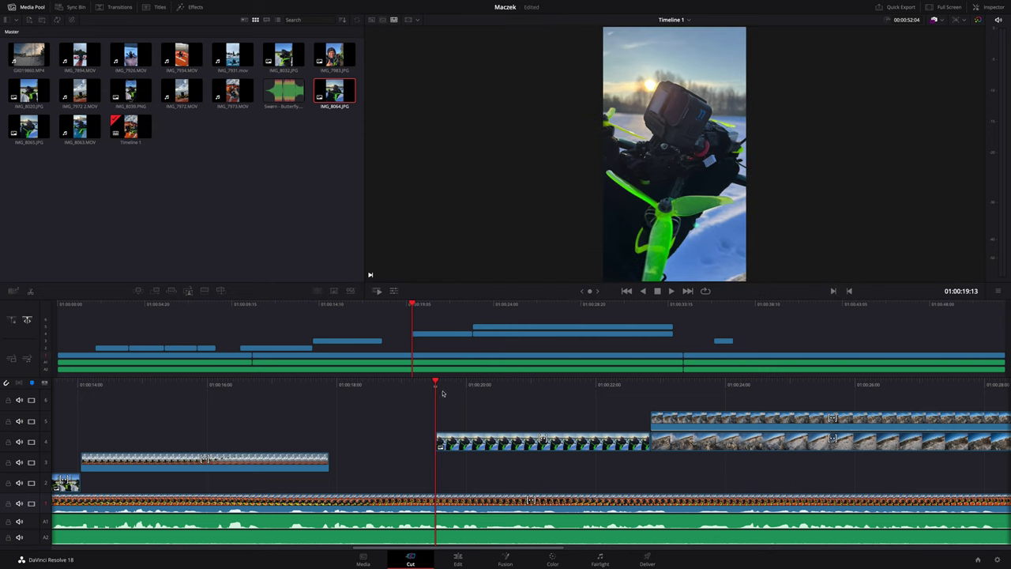
{"action": "mouse_move", "coordinate": [444, 331]}
{"action": "left_mouse_down"}
{"action": "mouse_move", "coordinate": [394, 334]}
{"action": "mouse_move", "coordinate": [448, 312]}
{"action": "mouse_move", "coordinate": [389, 321]}
{"action": "left_mouse_up"}
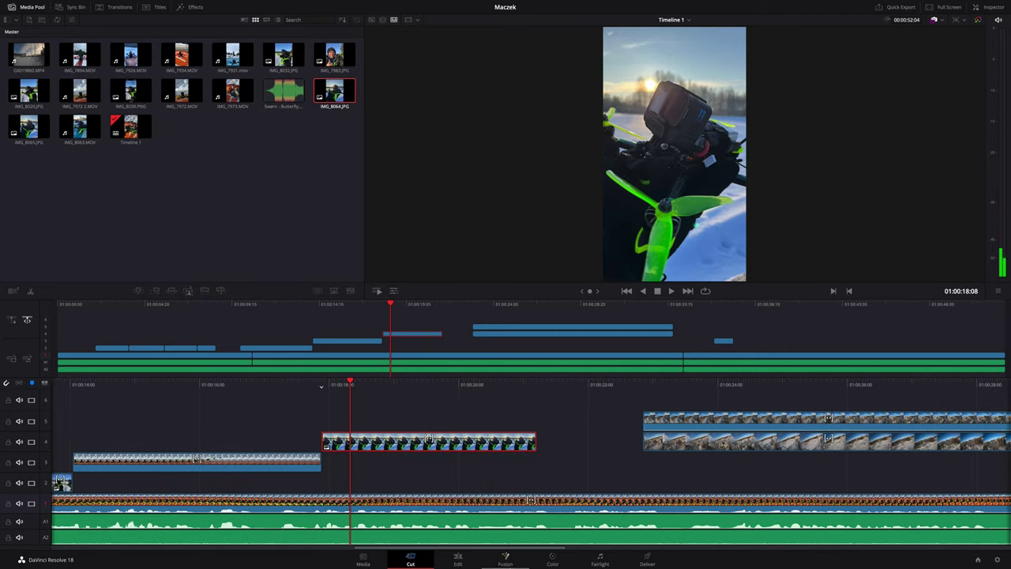
{"action": "left_click", "coordinate": [458, 559]}
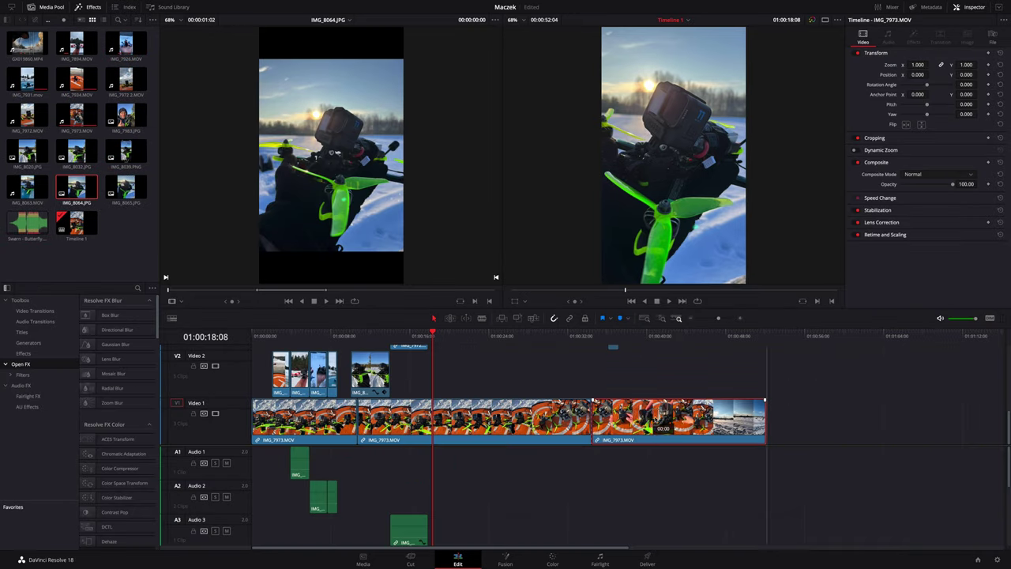
Shift IMG_7973.MOV later on Video 1 to leave a gap, and zoom into the timeline start
{"action": "left_click_drag", "start_coordinate": [631, 415], "coordinate": [708, 415]}
{"action": "mouse_move", "coordinate": [432, 332]}
{"action": "left_mouse_down"}
{"action": "mouse_move", "coordinate": [607, 351]}
{"action": "mouse_move", "coordinate": [247, 417]}
{"action": "left_mouse_up"}
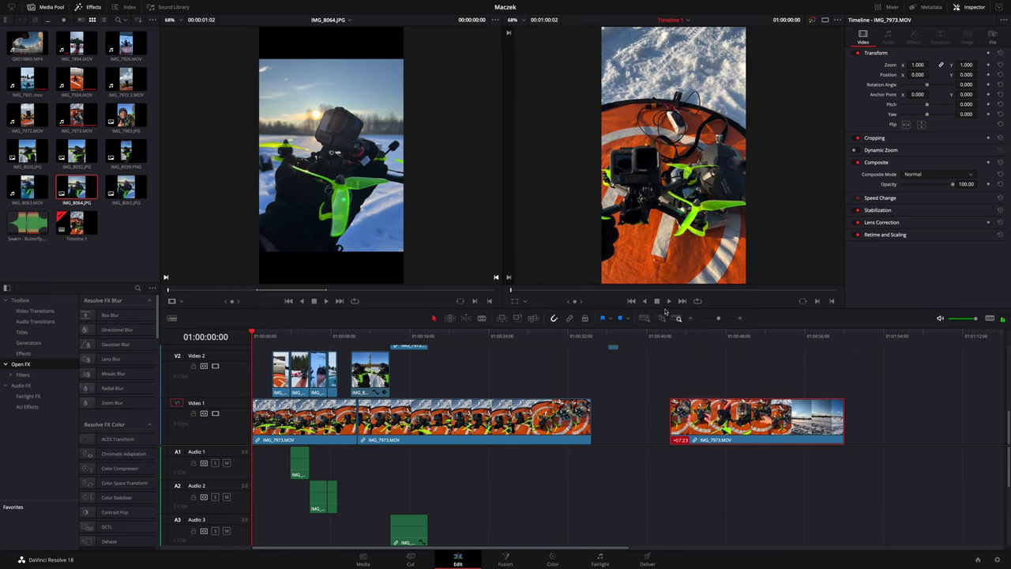
{"action": "left_click", "coordinate": [692, 319]}
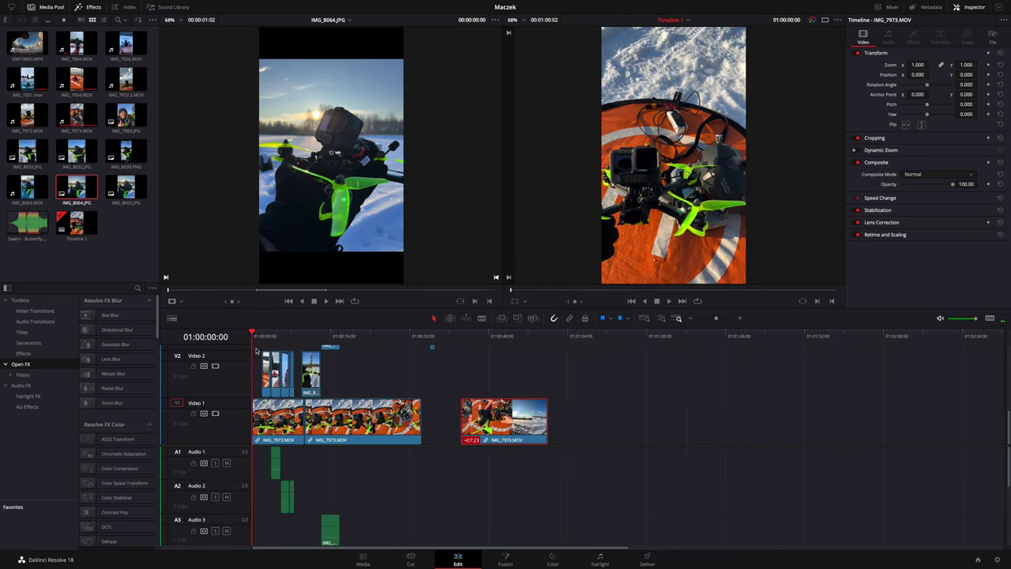
{"action": "left_click", "coordinate": [740, 319]}
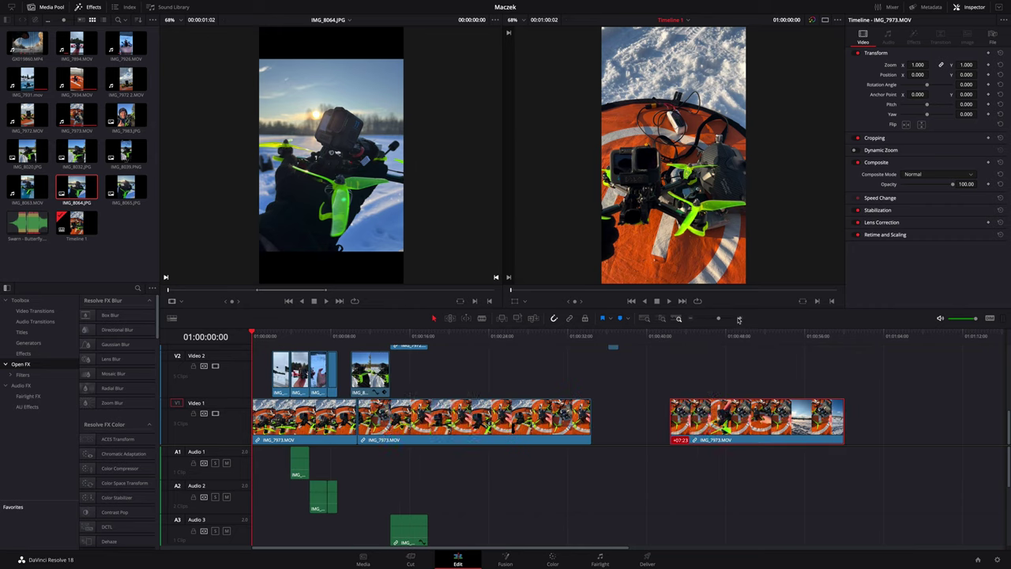
{"action": "left_click", "coordinate": [740, 319]}
{"action": "left_click", "coordinate": [740, 319]}
{"action": "key", "text": "ctrl+equal"}
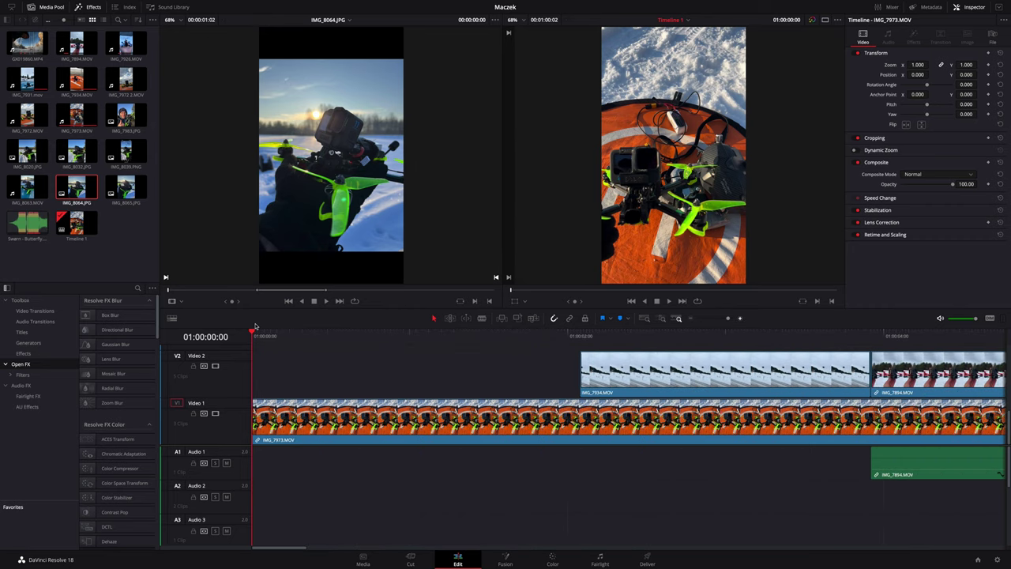
{"action": "key", "text": "ctrl+equal"}
Cut the Video 1 clip at 01:00:00:14, remove the opening piece, and close the gap
{"action": "left_click_drag", "start_coordinate": [275, 335], "coordinate": [429, 332]}
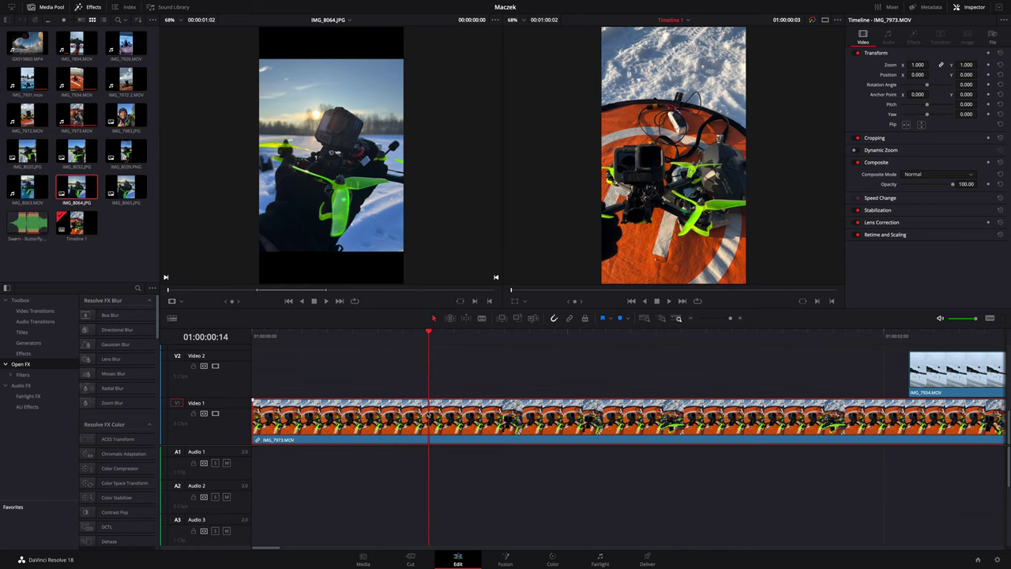
{"action": "key", "text": "ctrl+b"}
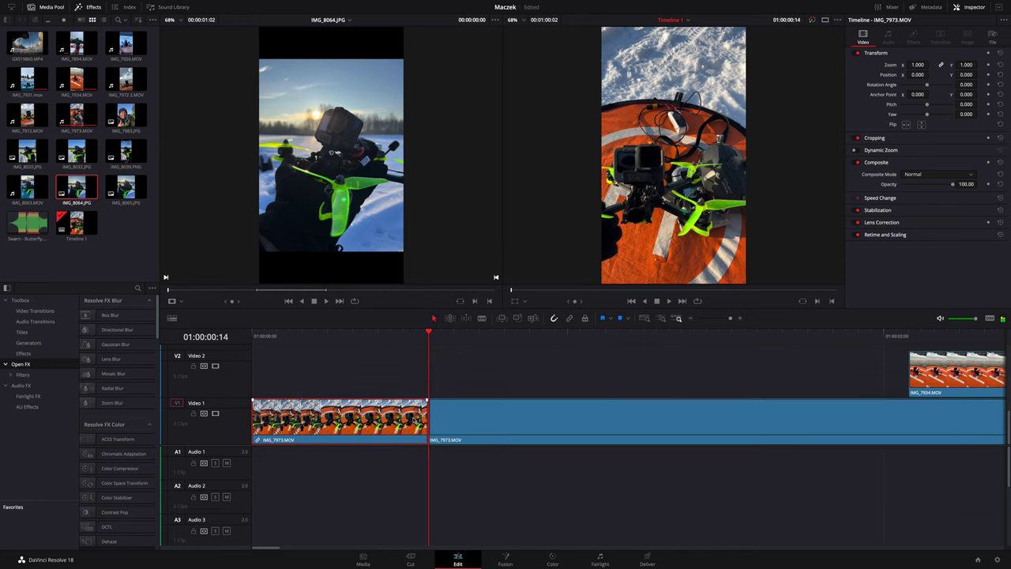
{"action": "key", "text": "Delete"}
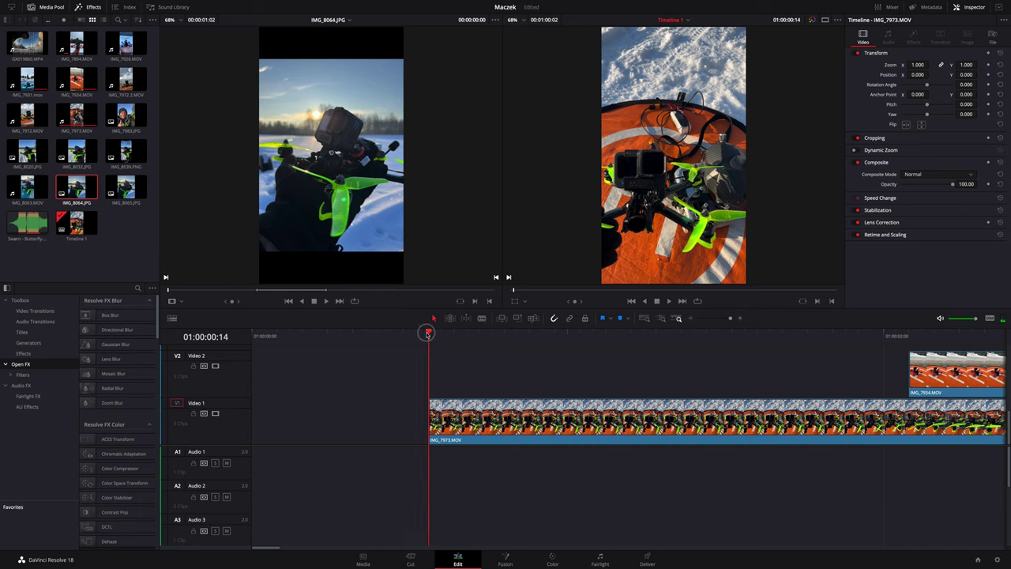
{"action": "mouse_move", "coordinate": [429, 336]}
{"action": "left_mouse_down"}
{"action": "mouse_move", "coordinate": [304, 353]}
{"action": "mouse_move", "coordinate": [413, 364]}
{"action": "left_mouse_up"}
{"action": "key", "text": "ctrl+z"}
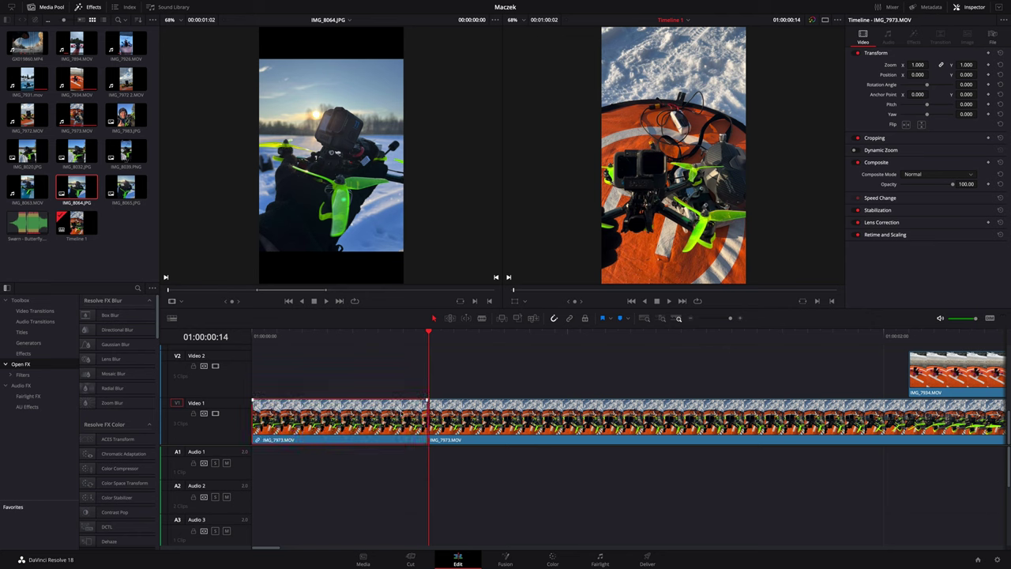
{"action": "key", "text": "BackSpace"}
{"action": "left_click", "coordinate": [402, 409]}
{"action": "key", "text": "Delete"}
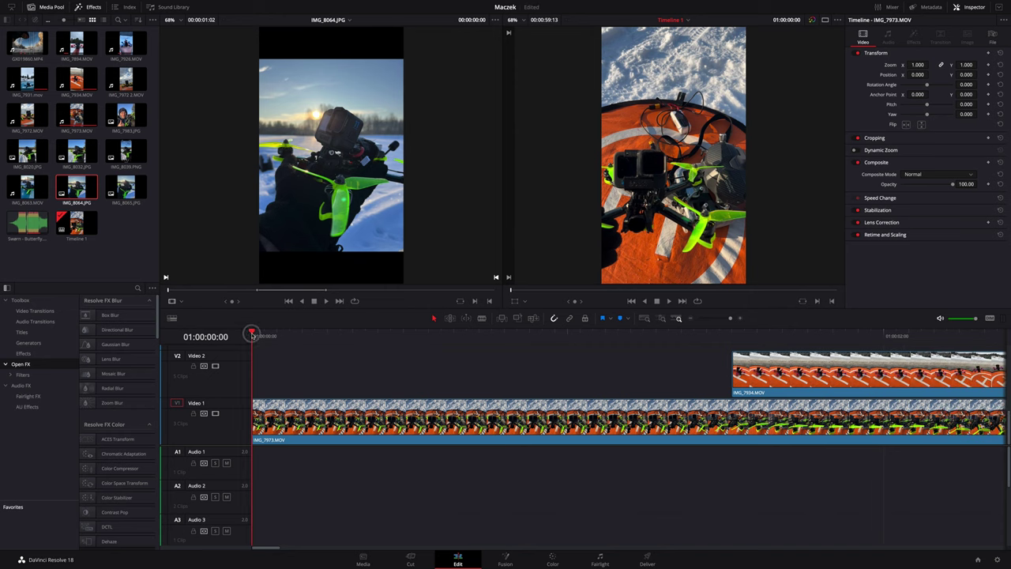
Zoom out to the whole edit, park the playhead in the Video 1 gap, and return to the Cut page
{"action": "left_click", "coordinate": [691, 319]}
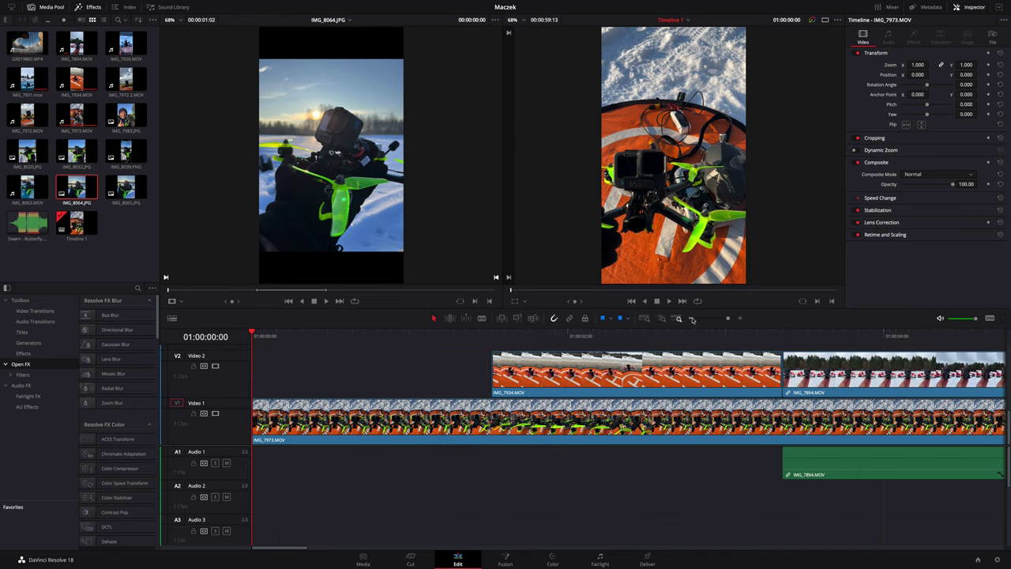
{"action": "left_click", "coordinate": [692, 318]}
{"action": "left_click", "coordinate": [692, 319]}
{"action": "left_click", "coordinate": [692, 318]}
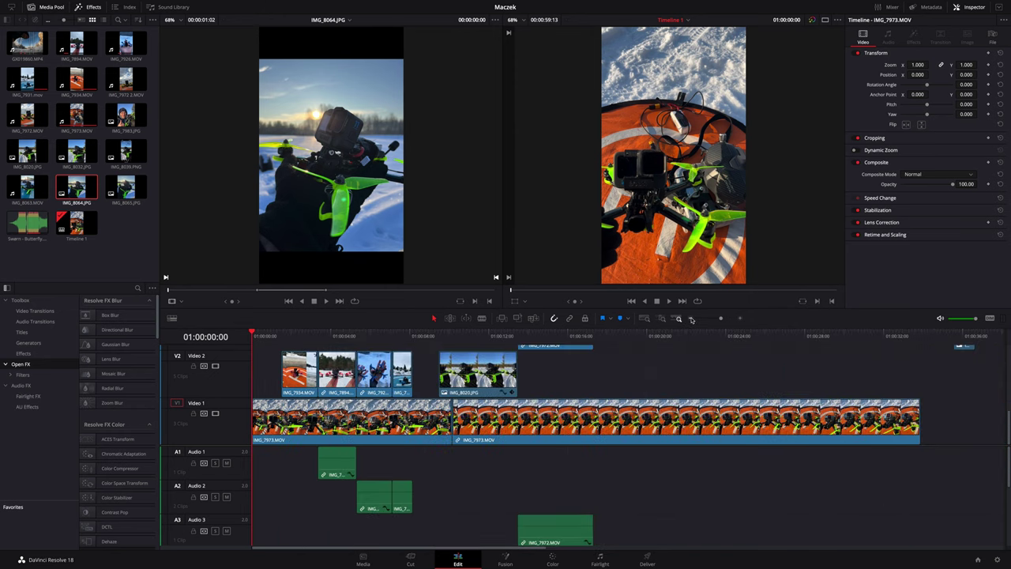
{"action": "left_click", "coordinate": [692, 318]}
{"action": "scroll", "coordinate": [654, 380], "scroll_direction": "up", "scroll_amount": 2}
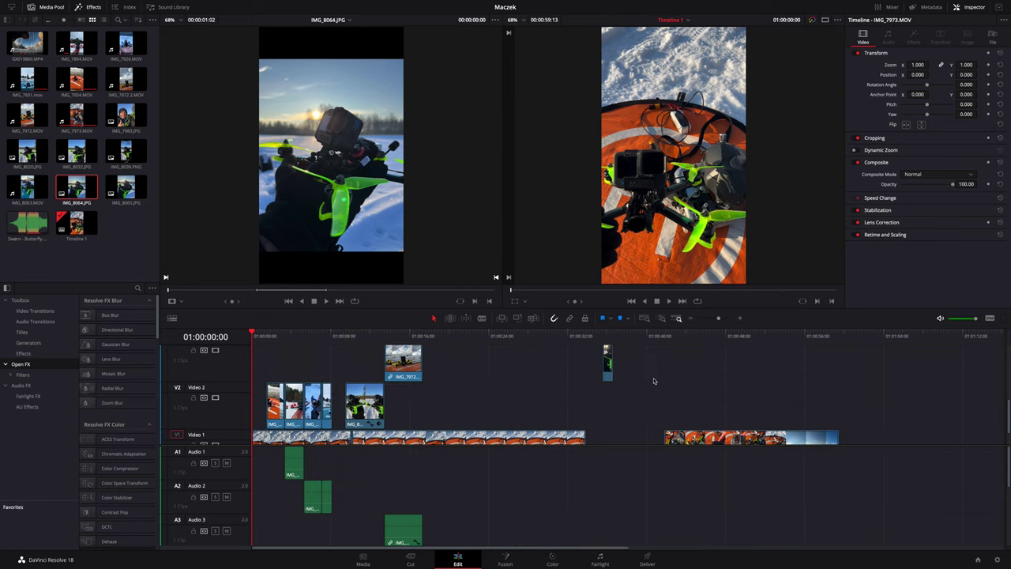
{"action": "scroll", "coordinate": [652, 377], "scroll_direction": "down", "scroll_amount": 2}
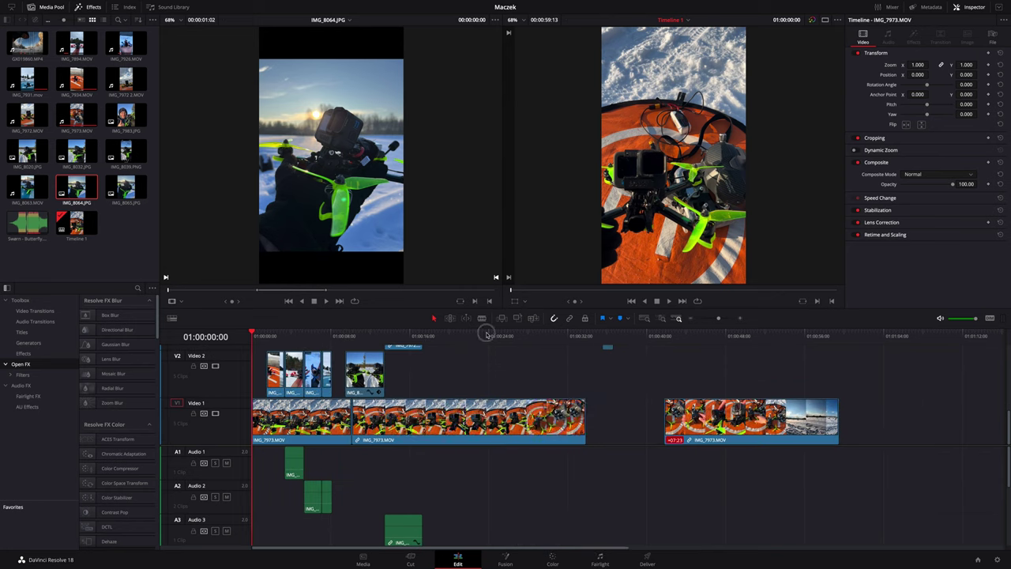
{"action": "left_click", "coordinate": [564, 335]}
{"action": "left_click_drag", "start_coordinate": [621, 358], "coordinate": [617, 371]}
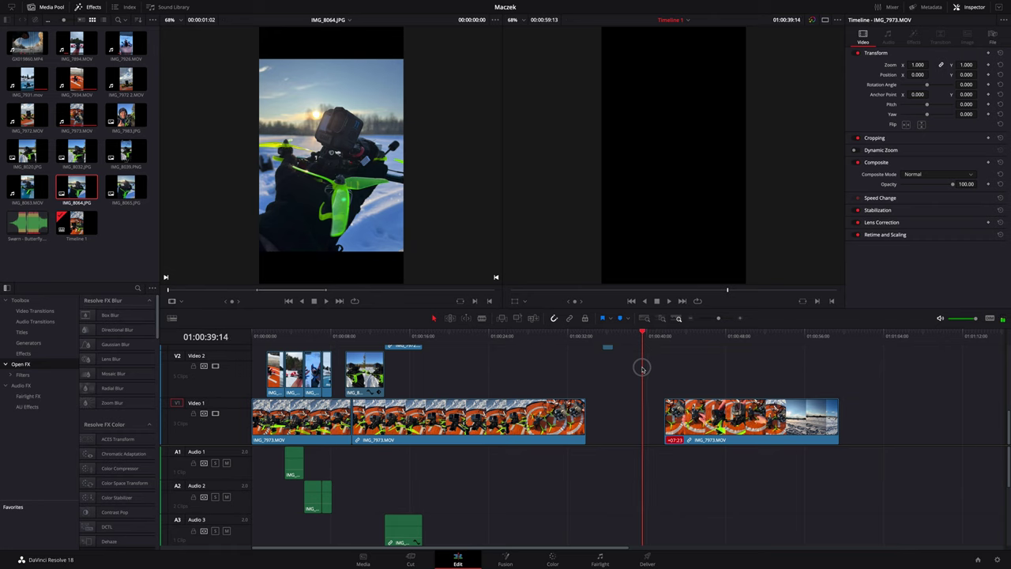
{"action": "left_click", "coordinate": [617, 371]}
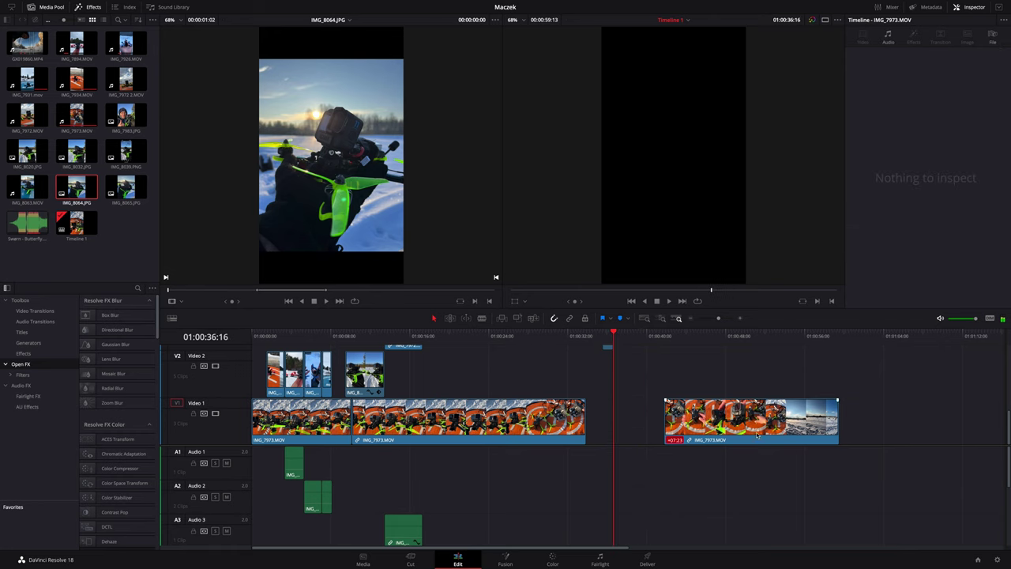
{"action": "left_click", "coordinate": [692, 320]}
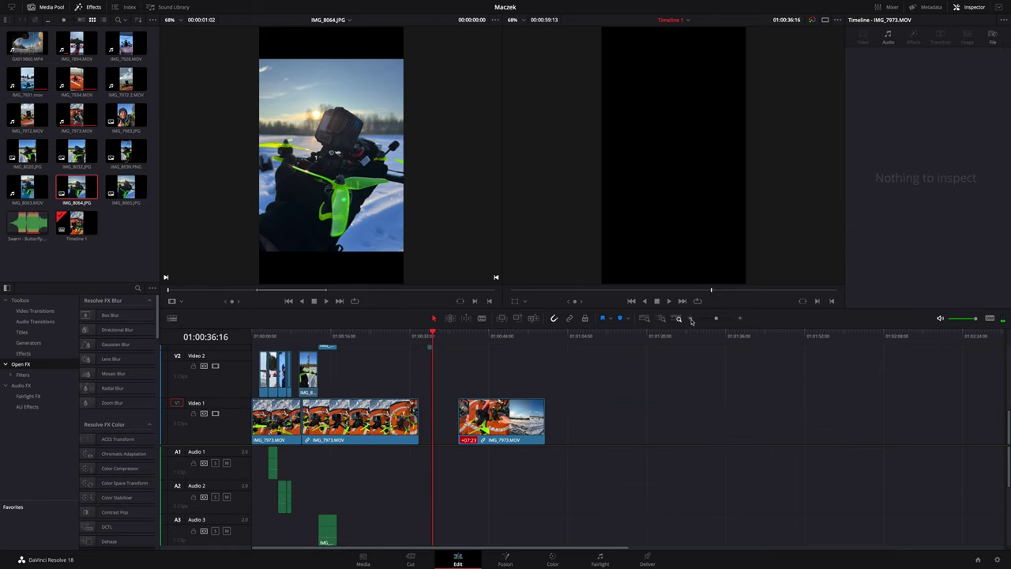
{"action": "left_click", "coordinate": [410, 561]}
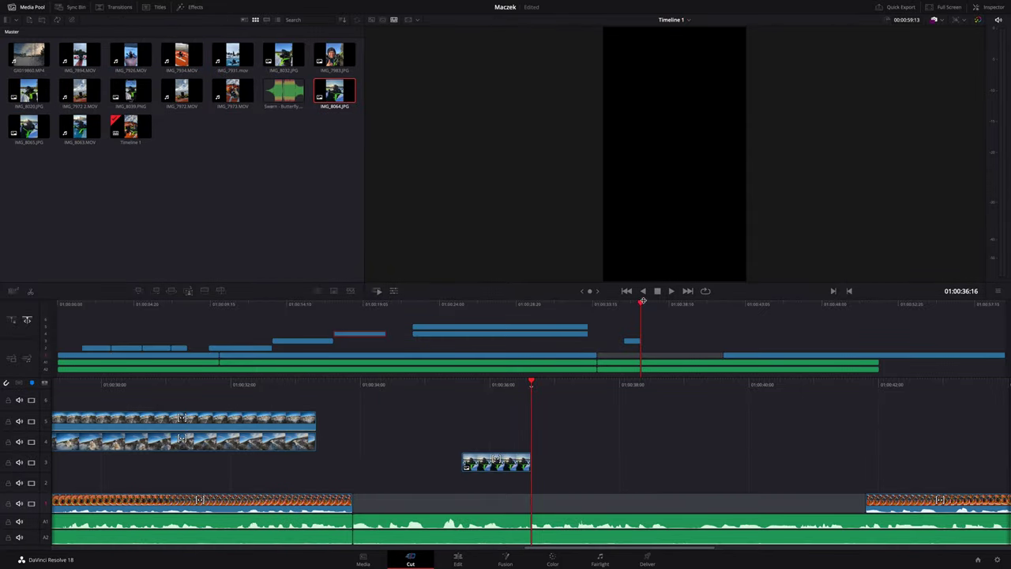
Extend the short track 3 clip toward 01:00:41 and delete the empty gap on track 1
{"action": "left_click_drag", "start_coordinate": [642, 301], "coordinate": [711, 314]}
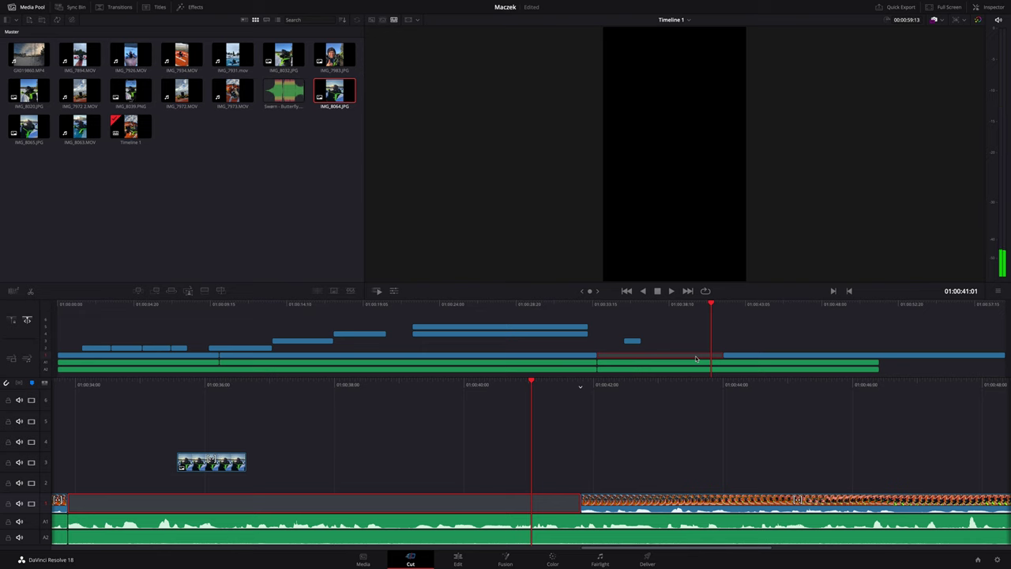
{"action": "left_click_drag", "start_coordinate": [634, 340], "coordinate": [769, 343]}
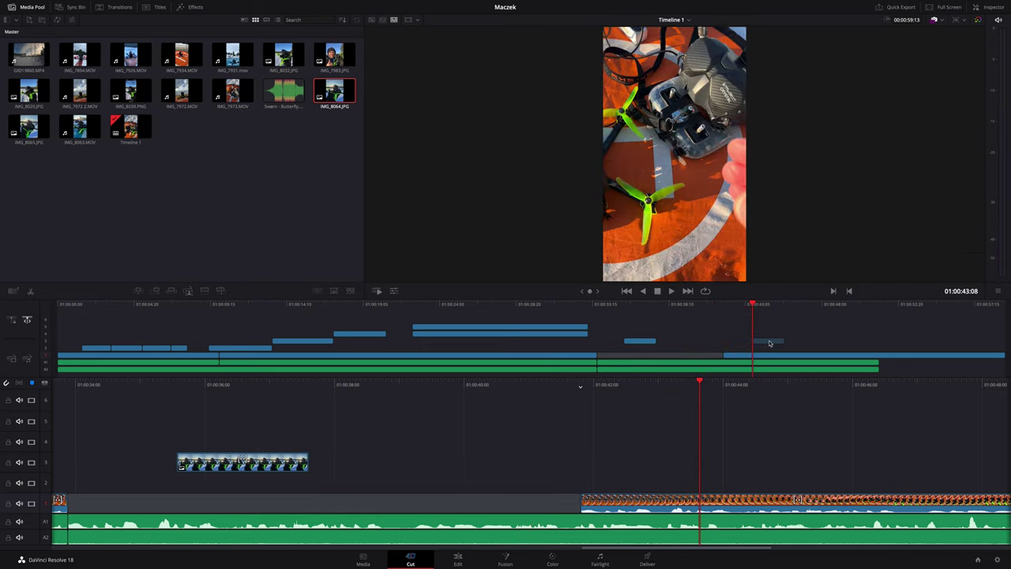
{"action": "left_click", "coordinate": [709, 356]}
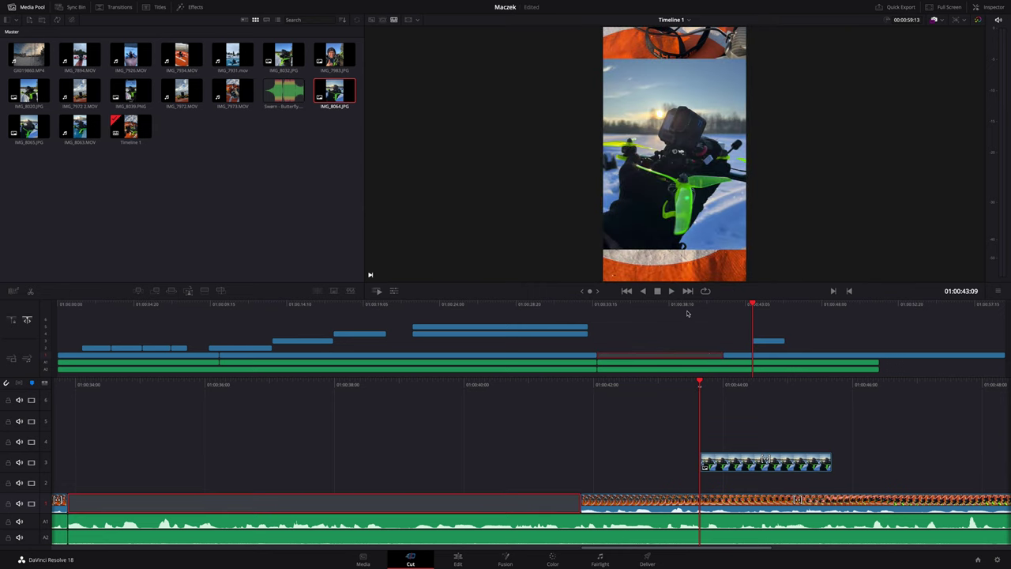
{"action": "key", "text": "Delete"}
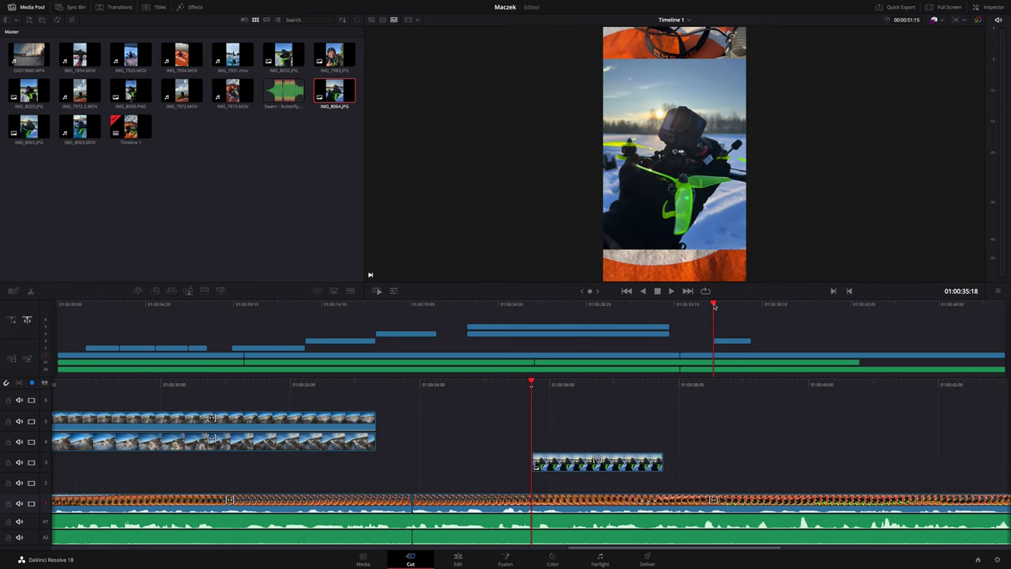
Check the track 1 clips around 01:00:33–01:00:35, then return to the Edit page
{"action": "mouse_move", "coordinate": [715, 307]}
{"action": "left_mouse_down"}
{"action": "mouse_move", "coordinate": [655, 310]}
{"action": "mouse_move", "coordinate": [680, 309]}
{"action": "left_mouse_up"}
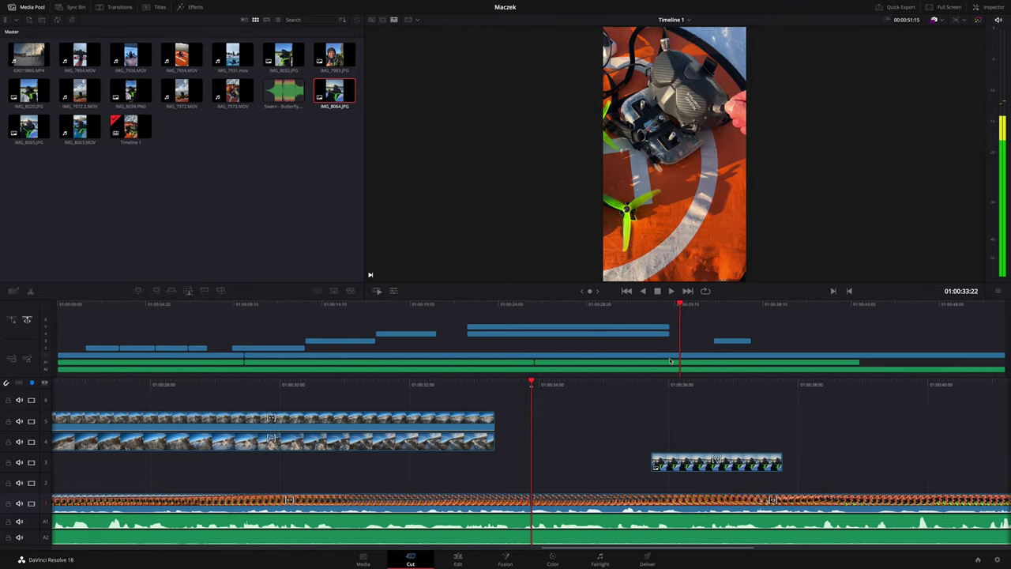
{"action": "left_click", "coordinate": [628, 506]}
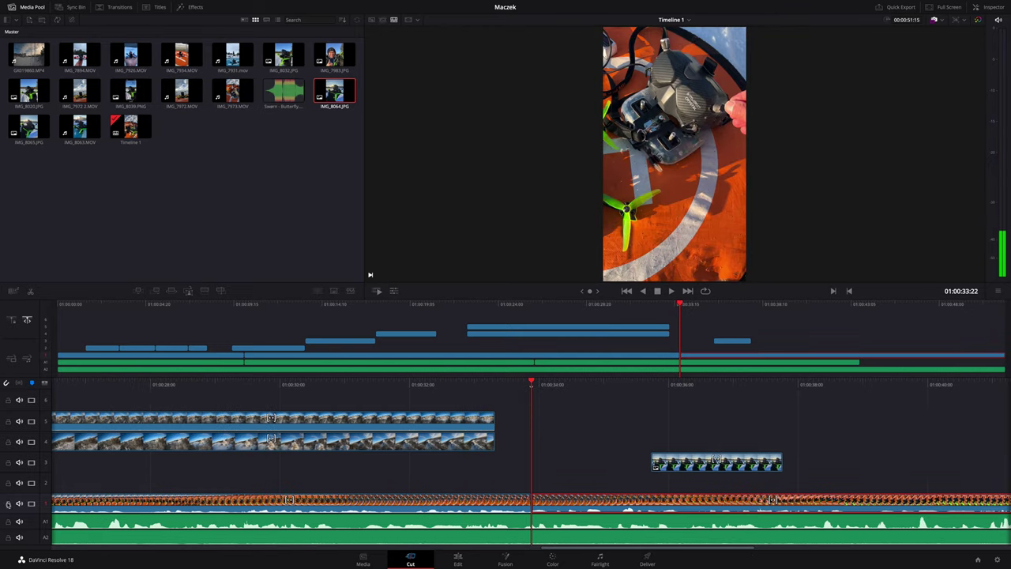
{"action": "left_click", "coordinate": [105, 500]}
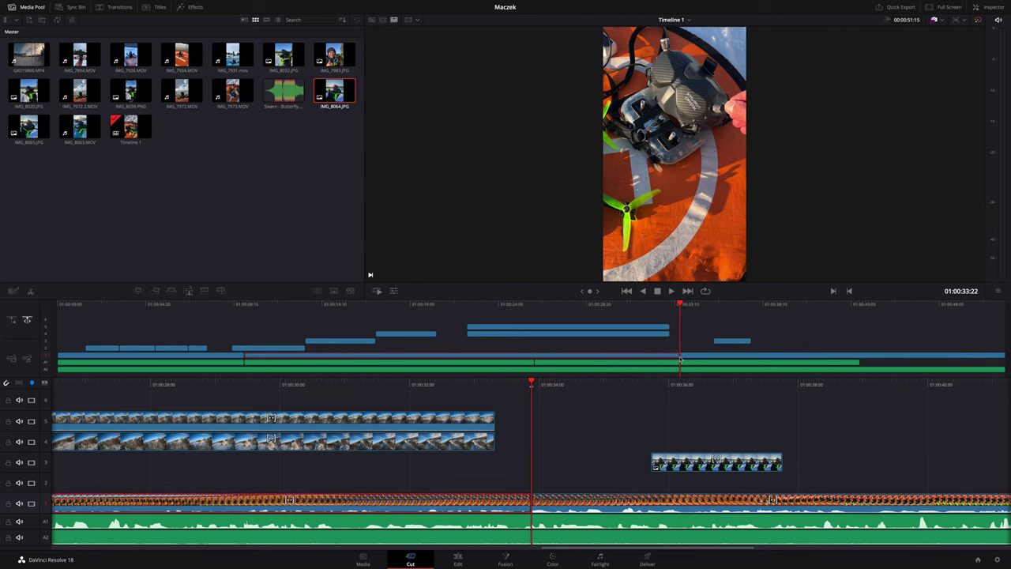
{"action": "left_click_drag", "start_coordinate": [684, 311], "coordinate": [702, 308]}
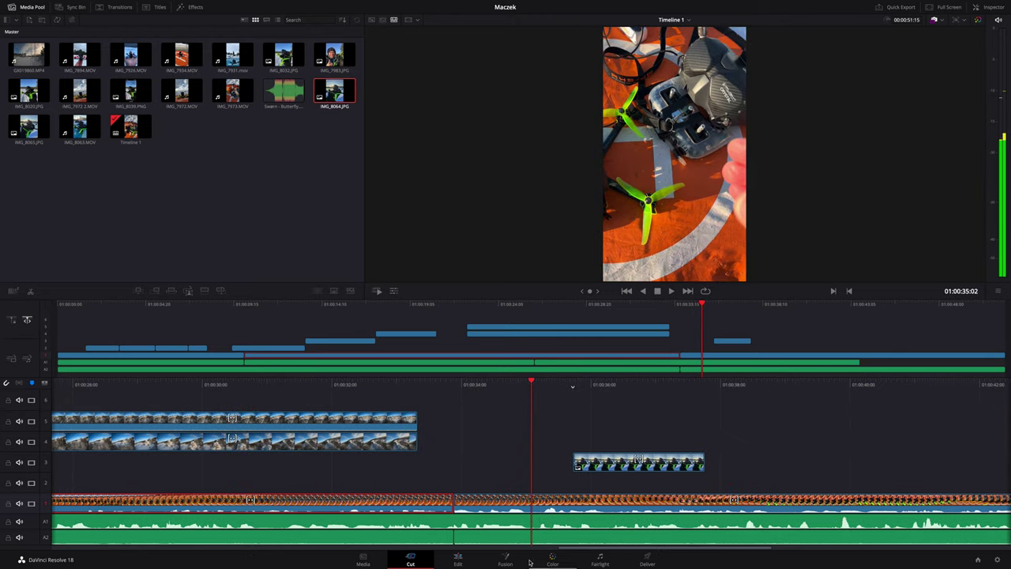
{"action": "left_click", "coordinate": [459, 560]}
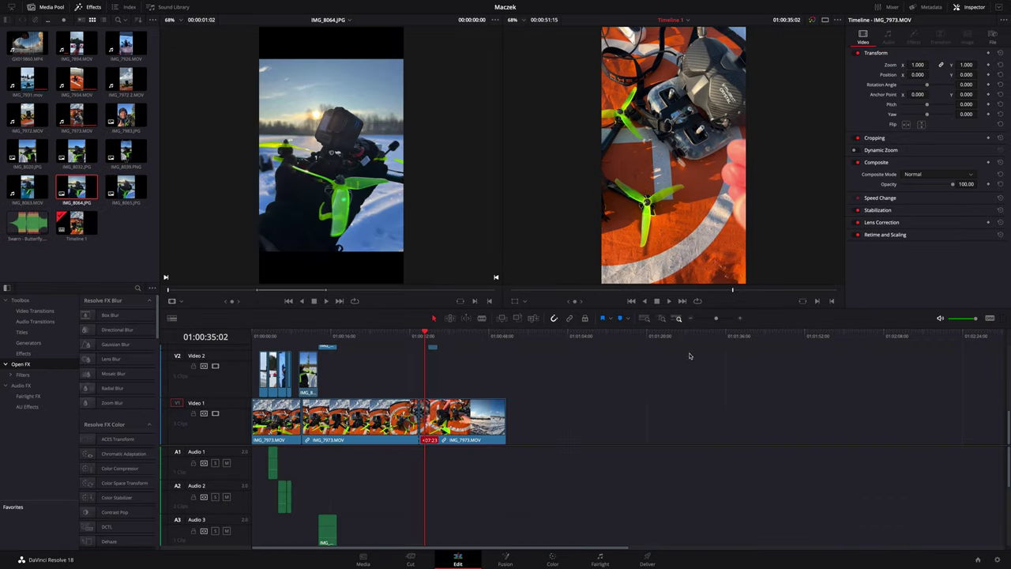
Open IMG_7894.MOV in the source viewer and mark a short In/Out range around 00:00:07:06
{"action": "left_click", "coordinate": [439, 424]}
{"action": "left_click_drag", "start_coordinate": [158, 21], "coordinate": [485, 44]}
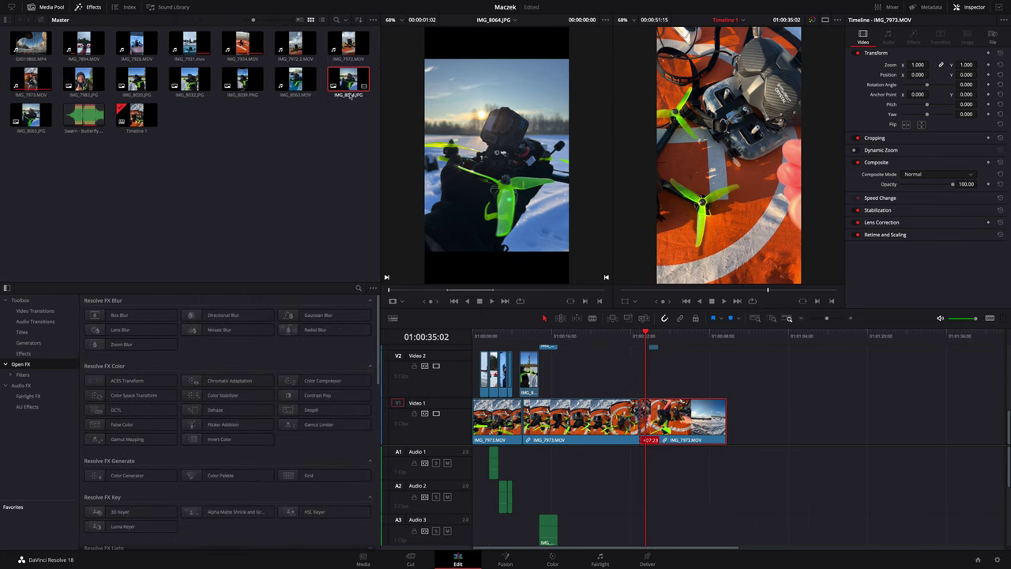
{"action": "left_click", "coordinate": [92, 49]}
{"action": "double_click", "coordinate": [92, 48]}
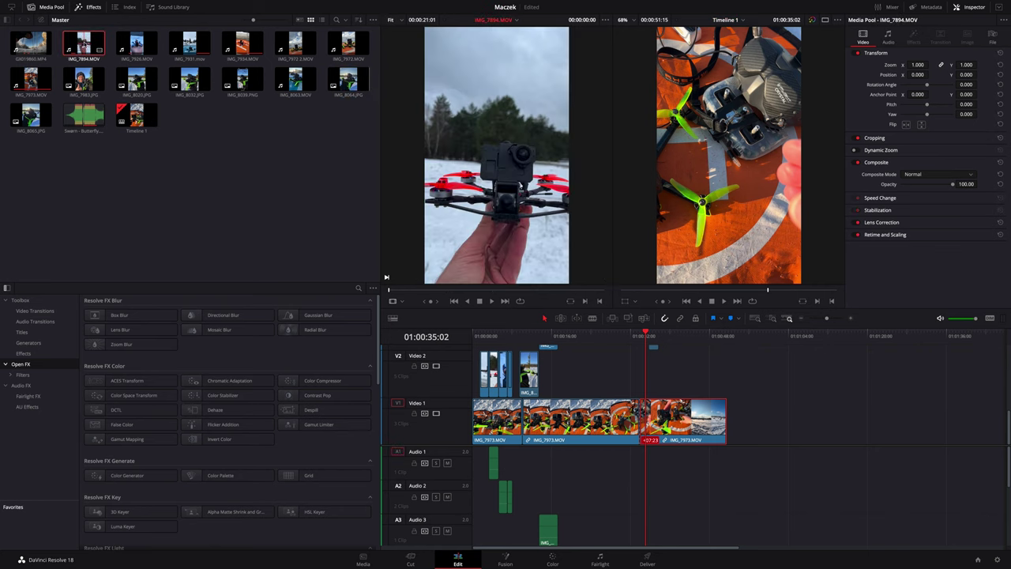
{"action": "left_click_drag", "start_coordinate": [388, 289], "coordinate": [464, 290]}
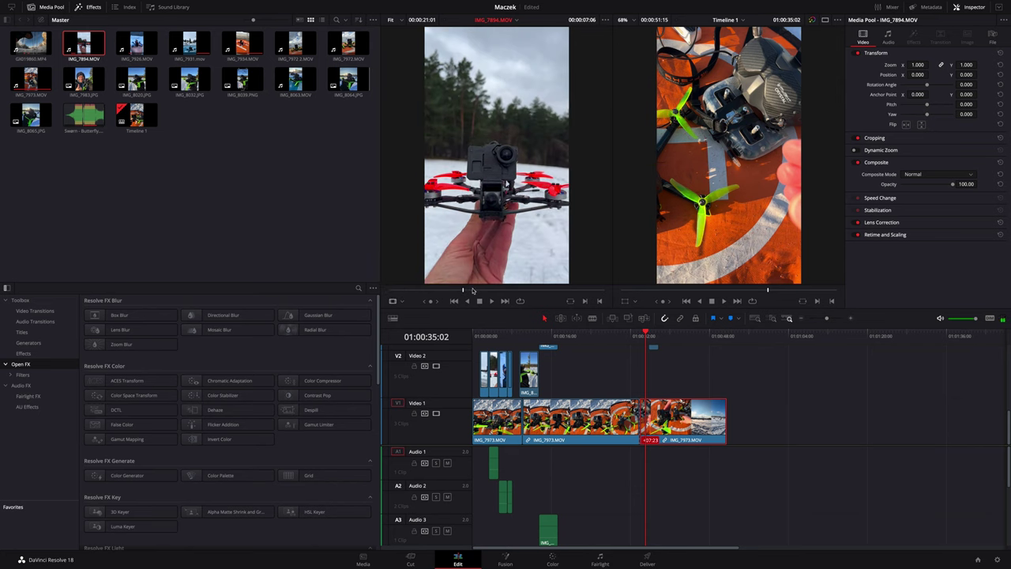
{"action": "key", "text": "i"}
{"action": "key", "text": "/"}
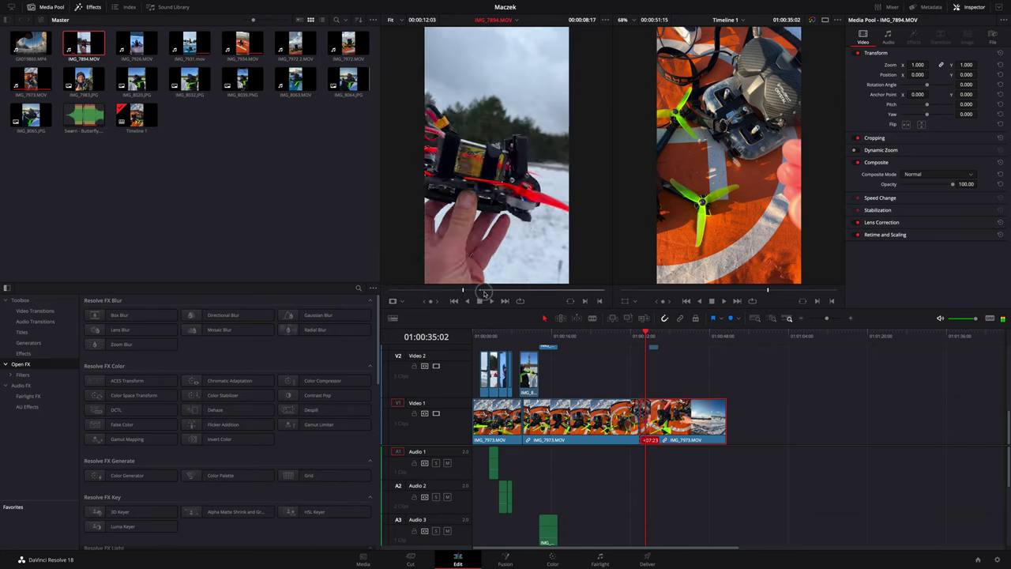
{"action": "key", "text": "o"}
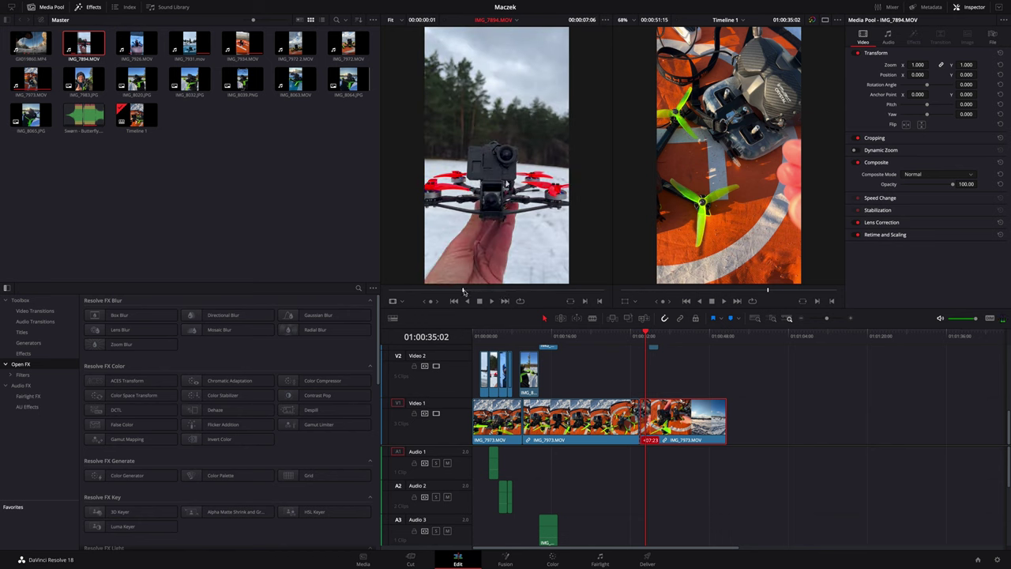
{"action": "left_click_drag", "start_coordinate": [462, 291], "coordinate": [486, 293]}
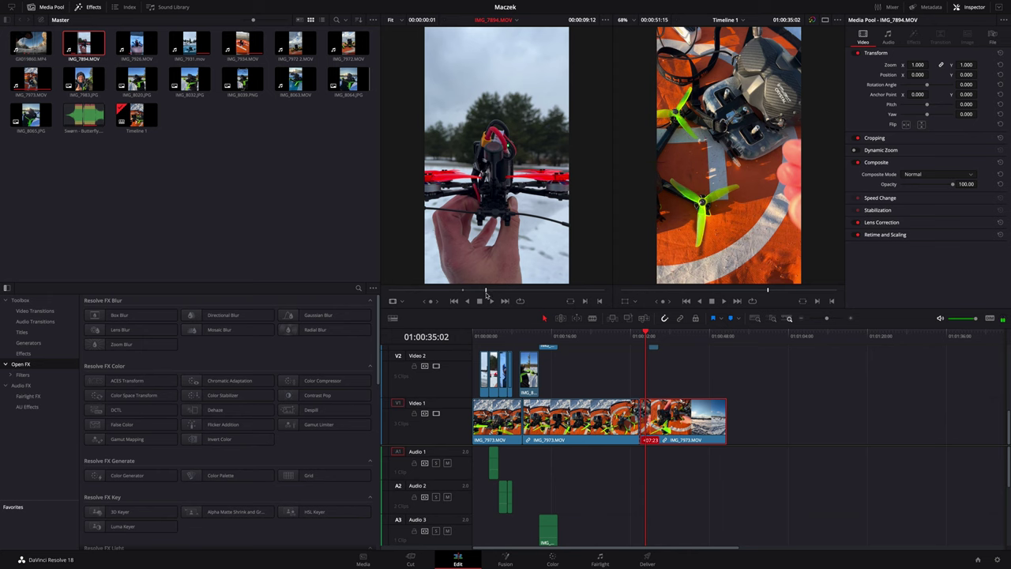
Drop the marked IMG_7894.MOV range onto Video 1, shift the next clip right, then undo both
{"action": "mouse_move", "coordinate": [478, 204]}
{"action": "mouse_move", "coordinate": [479, 197]}
{"action": "left_mouse_down"}
{"action": "mouse_move", "coordinate": [639, 371]}
{"action": "mouse_move", "coordinate": [639, 387]}
{"action": "left_mouse_up"}
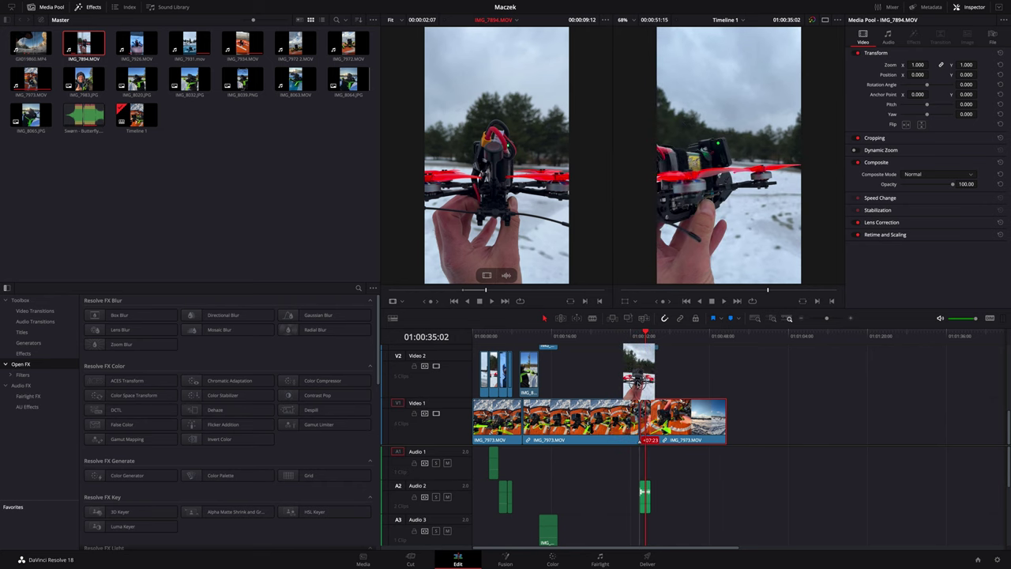
{"action": "left_click_drag", "start_coordinate": [640, 387], "coordinate": [641, 410]}
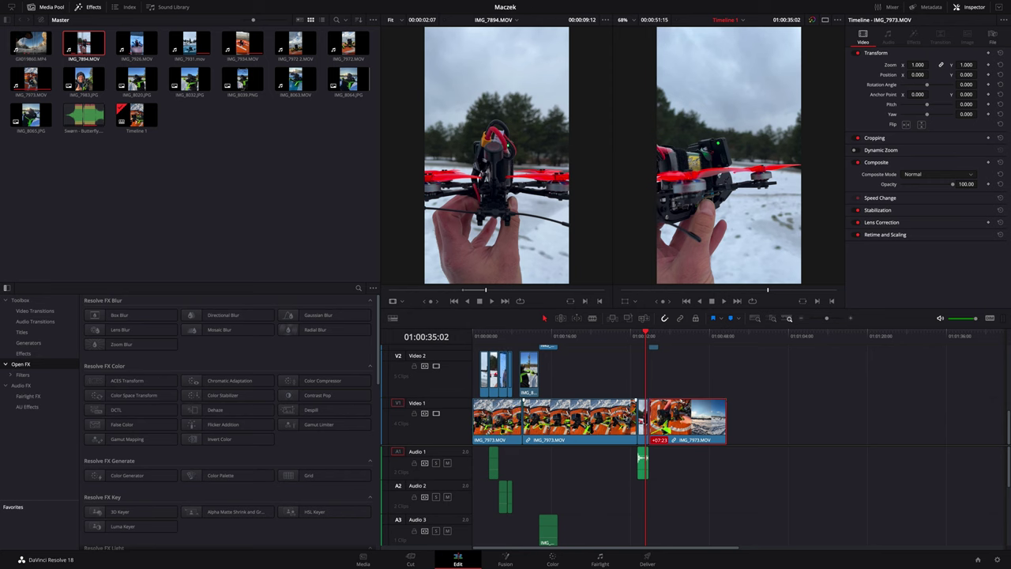
{"action": "left_click", "coordinate": [624, 414]}
{"action": "mouse_move", "coordinate": [640, 417]}
{"action": "left_mouse_down"}
{"action": "mouse_move", "coordinate": [659, 417]}
{"action": "mouse_move", "coordinate": [647, 418]}
{"action": "left_mouse_up"}
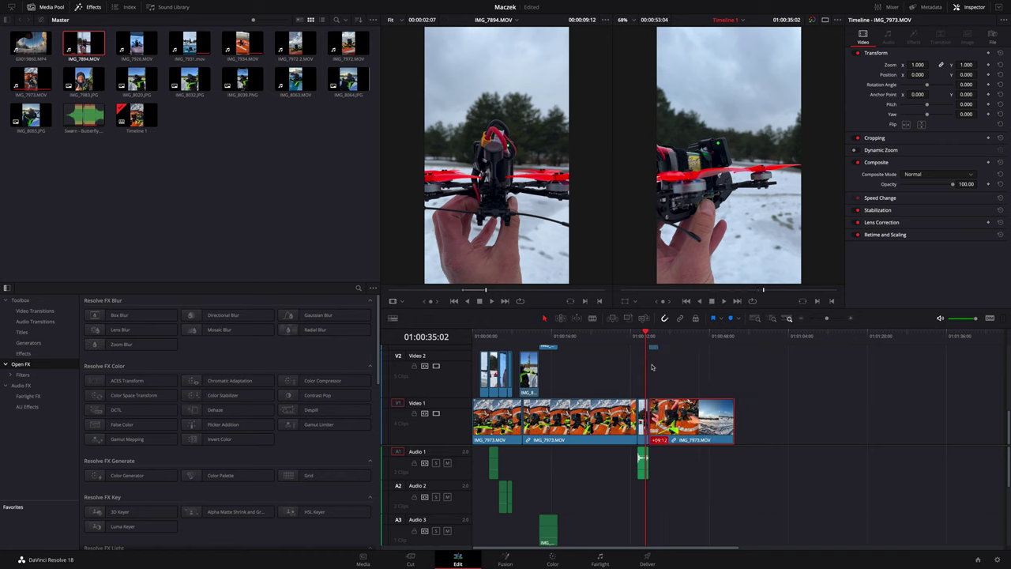
{"action": "key", "text": "shift+comma"}
{"action": "key", "text": "shift+comma"}
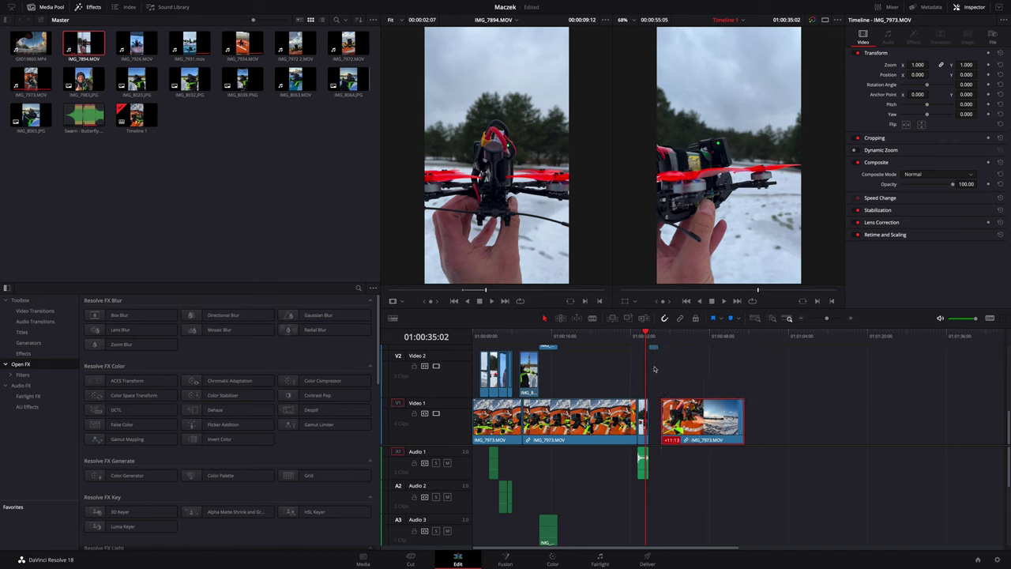
{"action": "key", "text": "shift+comma"}
{"action": "key", "text": "shift+comma"}
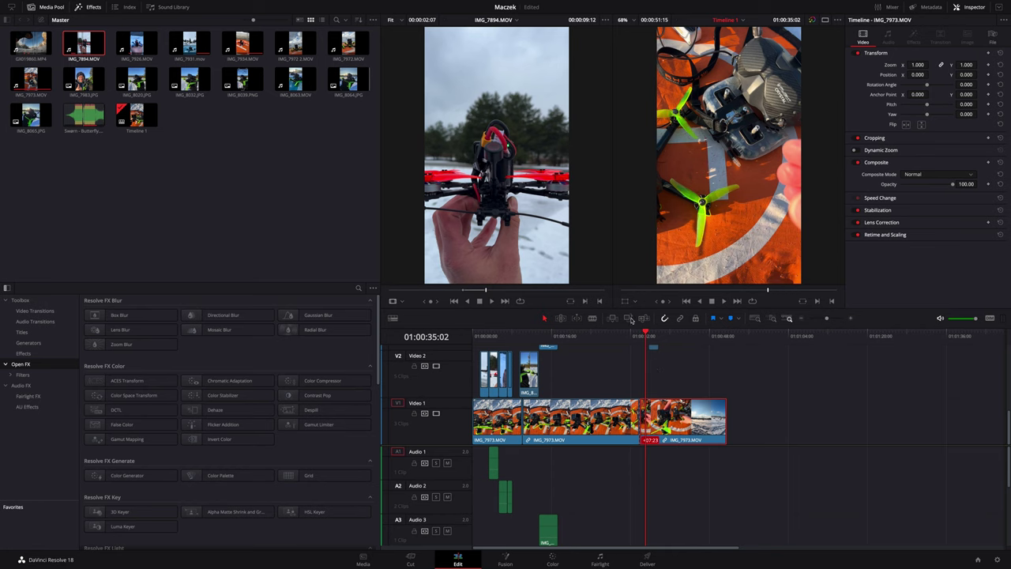
On the Cut page, drag IMG_7894.MOV from 00:00:08:10 onto the timeline near Video 1
{"action": "left_click", "coordinate": [410, 560]}
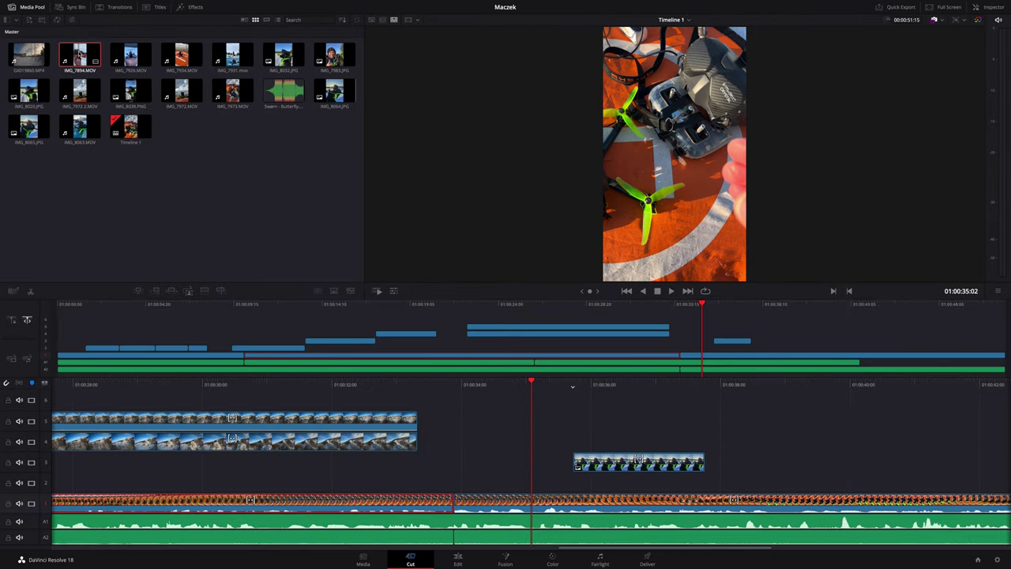
{"action": "left_click", "coordinate": [80, 55]}
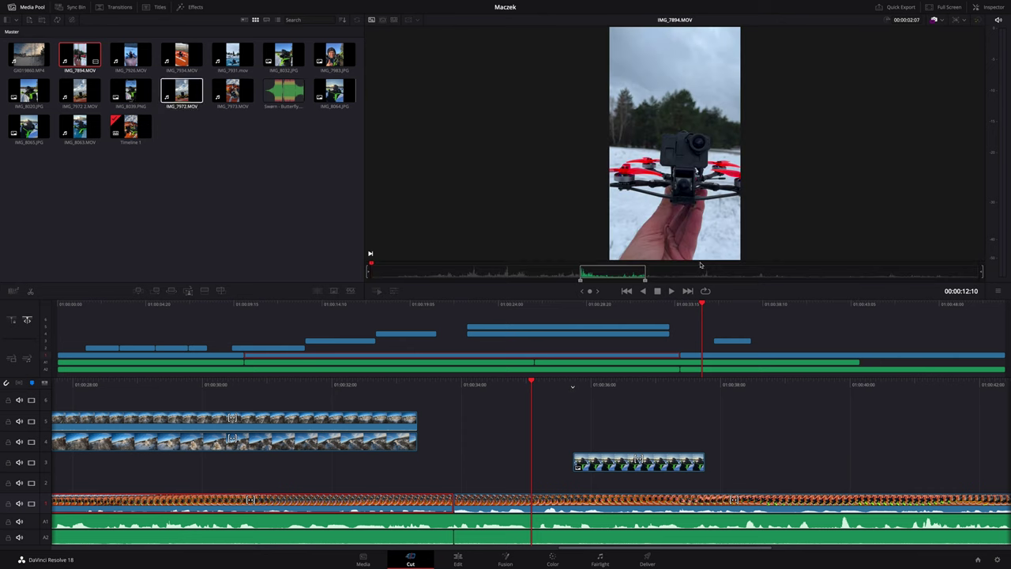
{"action": "left_click", "coordinate": [615, 274]}
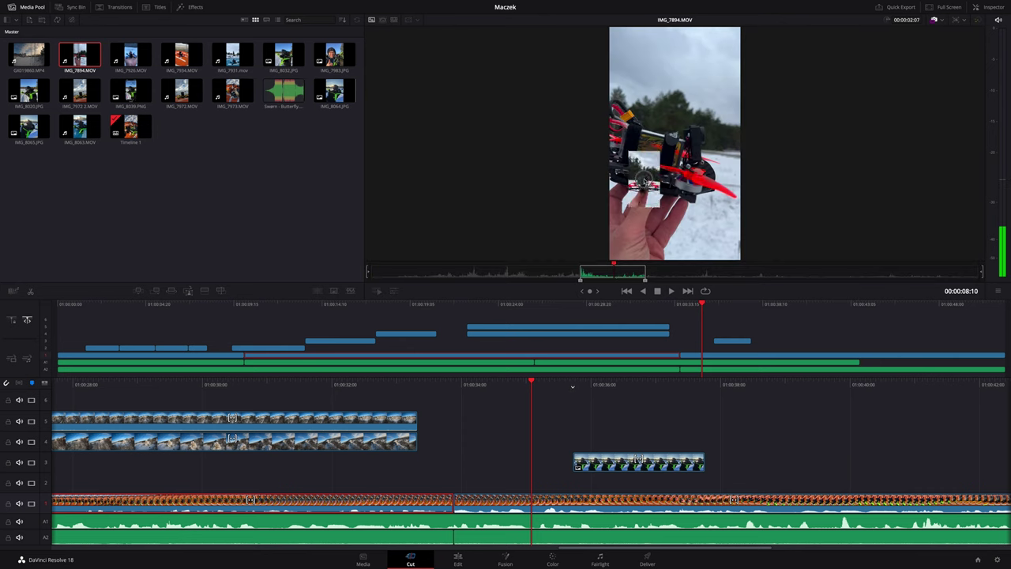
{"action": "left_click_drag", "start_coordinate": [603, 289], "coordinate": [458, 499]}
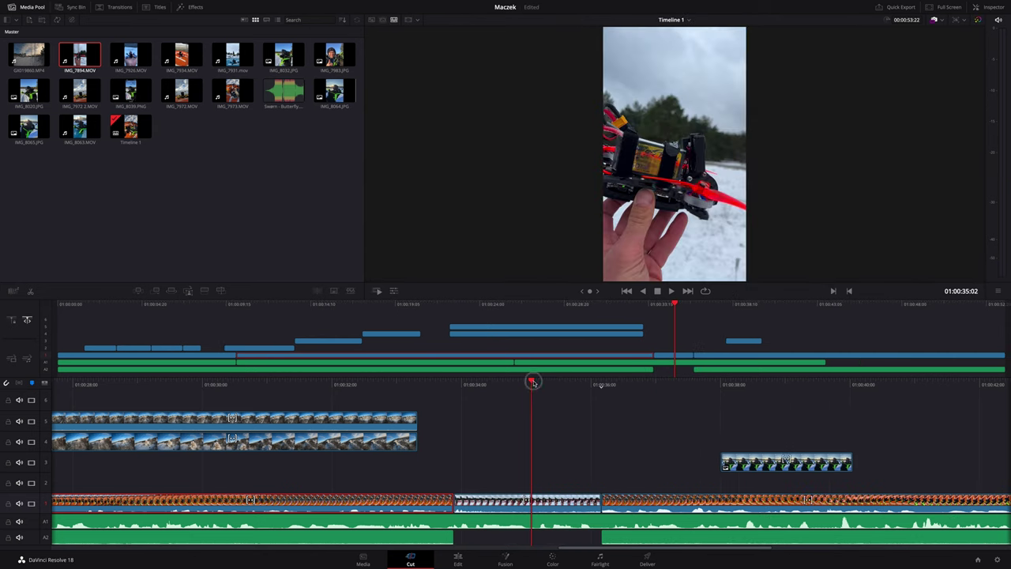
Play back the handheld section around 01:00:34, then undo so the clip returns to track 1's gap
{"action": "left_click_drag", "start_coordinate": [506, 388], "coordinate": [453, 388]}
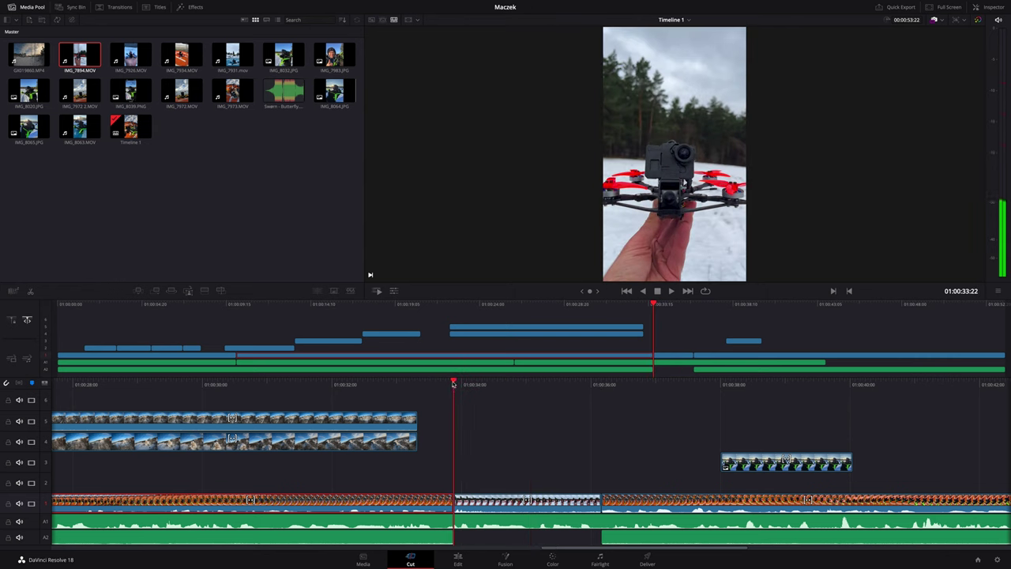
{"action": "key", "text": "space"}
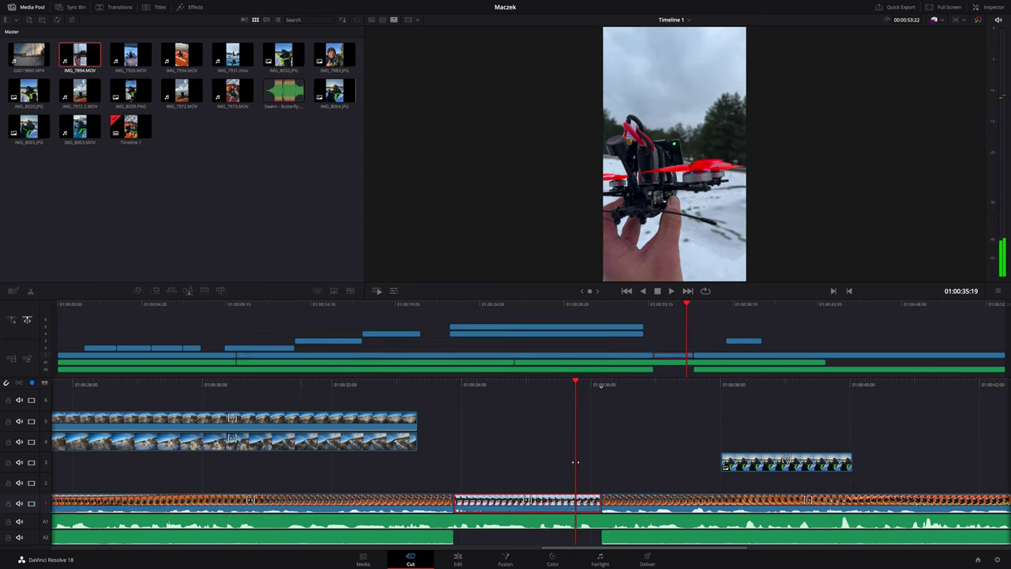
{"action": "mouse_move", "coordinate": [569, 394]}
{"action": "left_mouse_down"}
{"action": "mouse_move", "coordinate": [430, 409]}
{"action": "mouse_move", "coordinate": [615, 431]}
{"action": "left_mouse_up"}
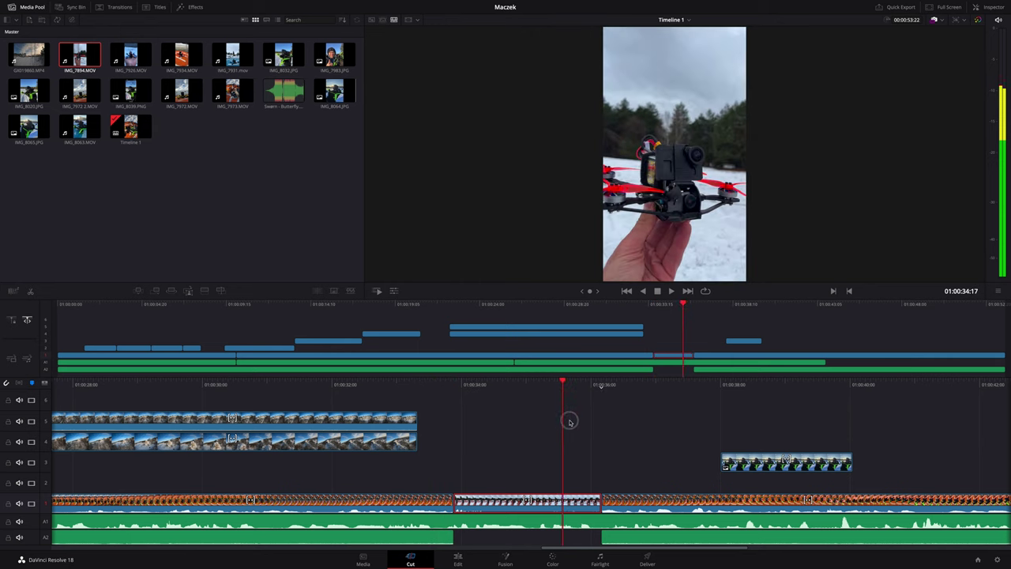
{"action": "left_click", "coordinate": [455, 442]}
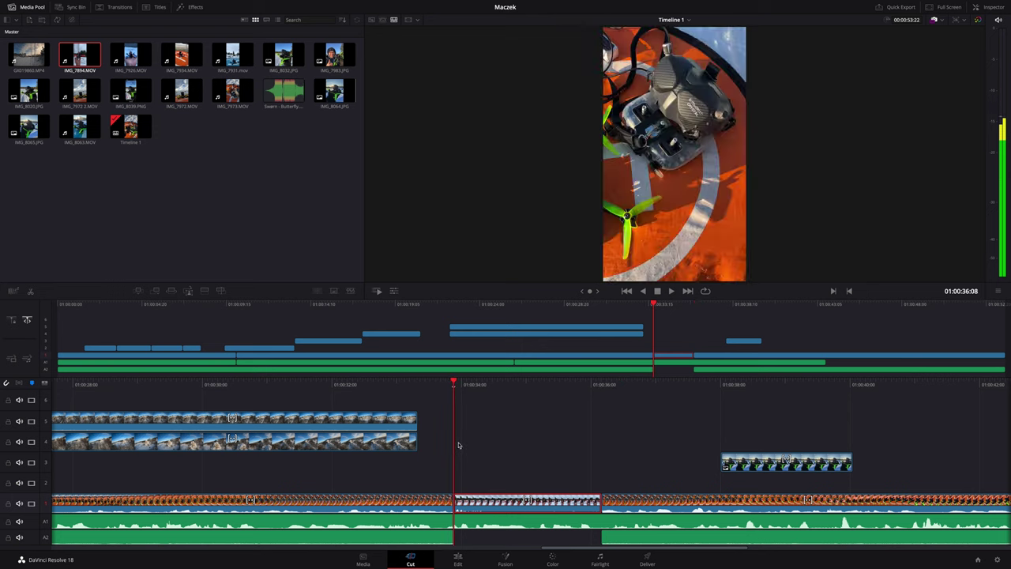
{"action": "key", "text": "space"}
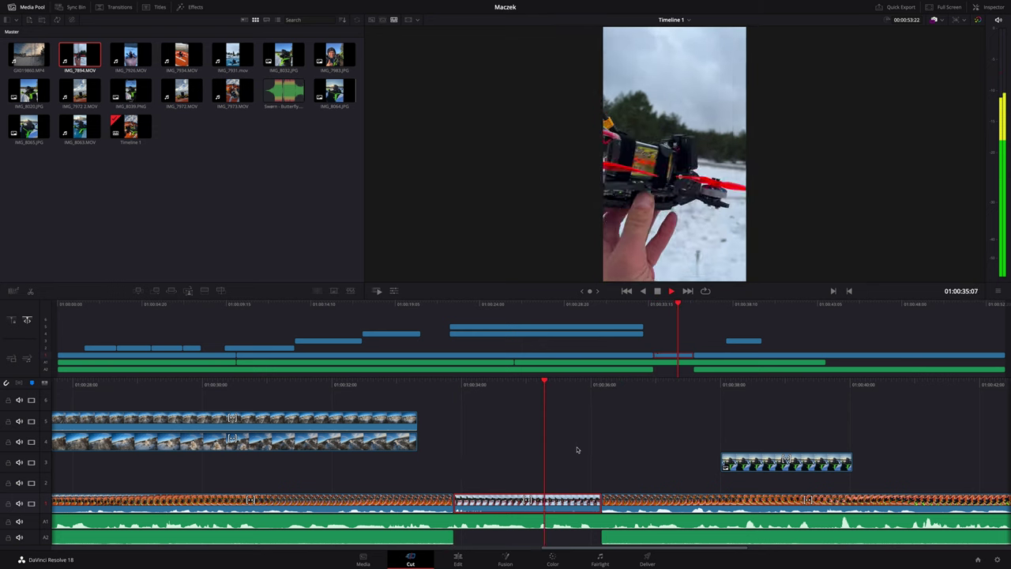
{"action": "key", "text": "space"}
{"action": "left_click_drag", "start_coordinate": [570, 386], "coordinate": [450, 395]}
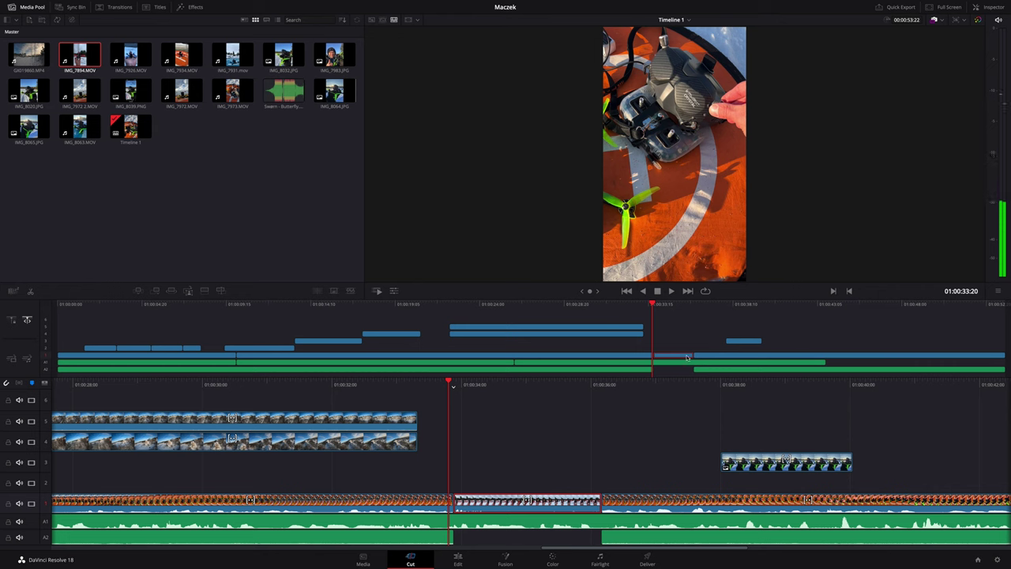
{"action": "left_click_drag", "start_coordinate": [684, 358], "coordinate": [793, 351]}
{"action": "key", "text": "ctrl+z"}
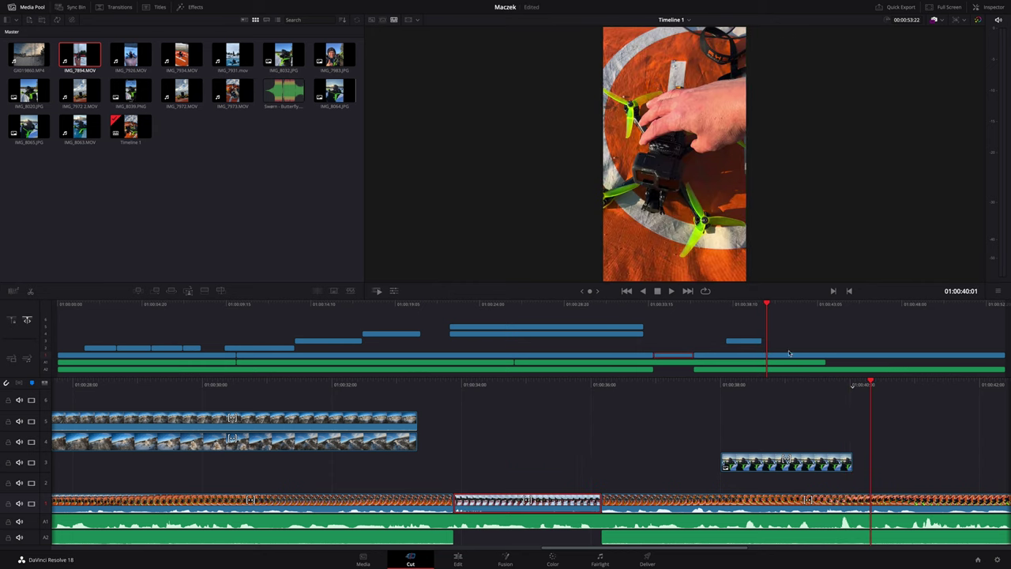
{"action": "left_click_drag", "start_coordinate": [505, 506], "coordinate": [677, 421]}
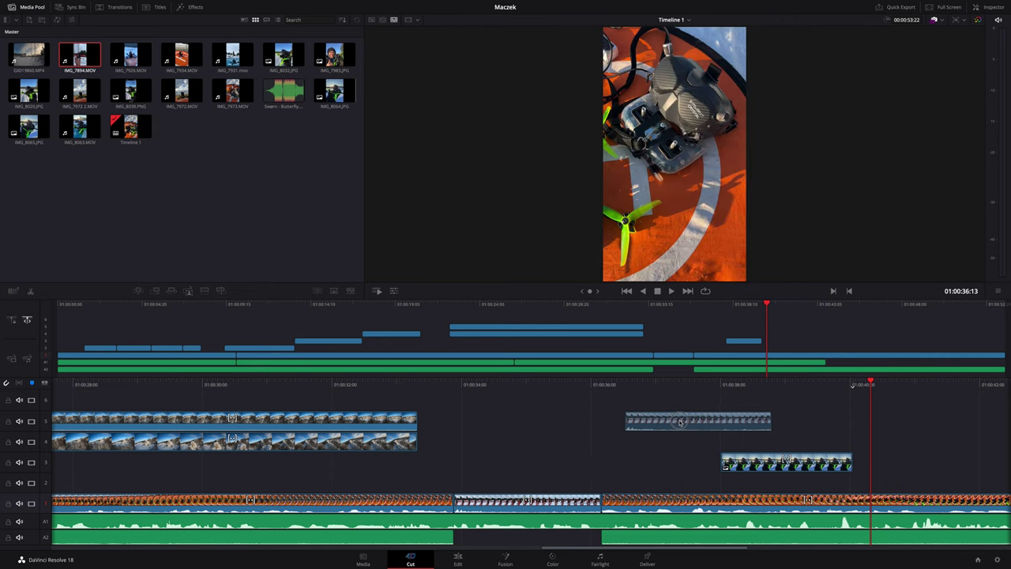
{"action": "left_click_drag", "start_coordinate": [678, 421], "coordinate": [774, 420]}
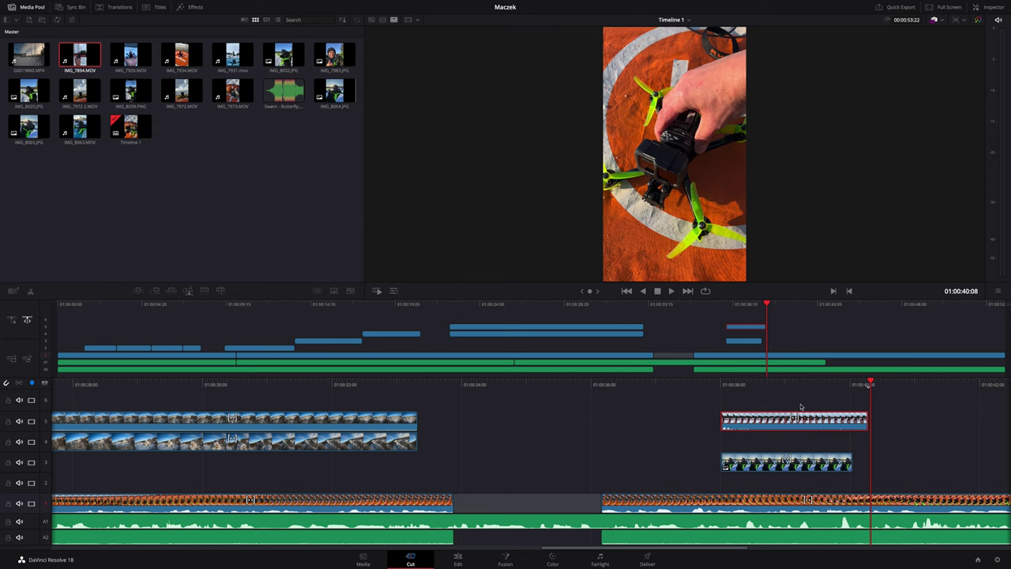
{"action": "key", "text": "ctrl+z"}
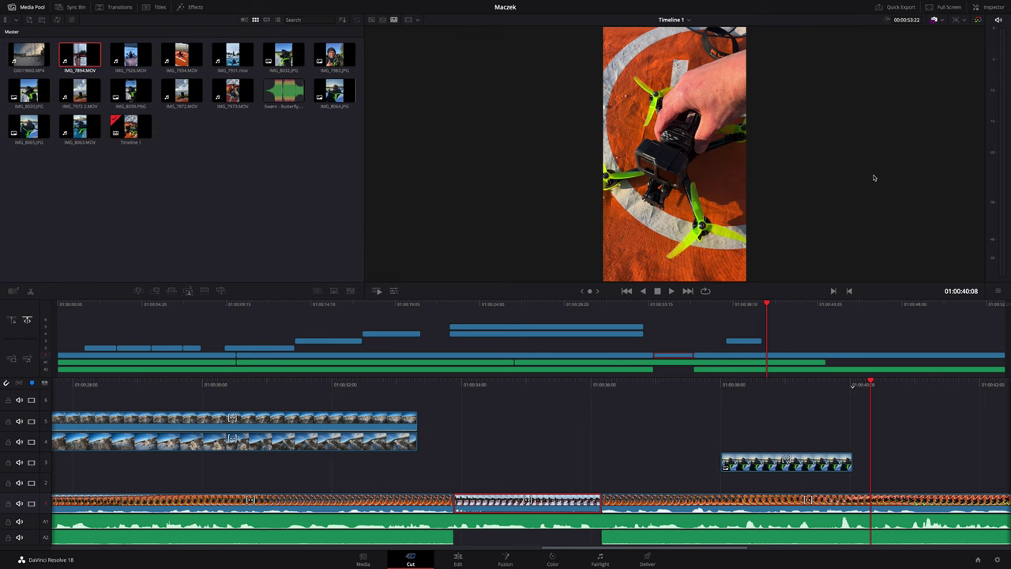
{"action": "left_click_drag", "start_coordinate": [766, 304], "coordinate": [132, 354]}
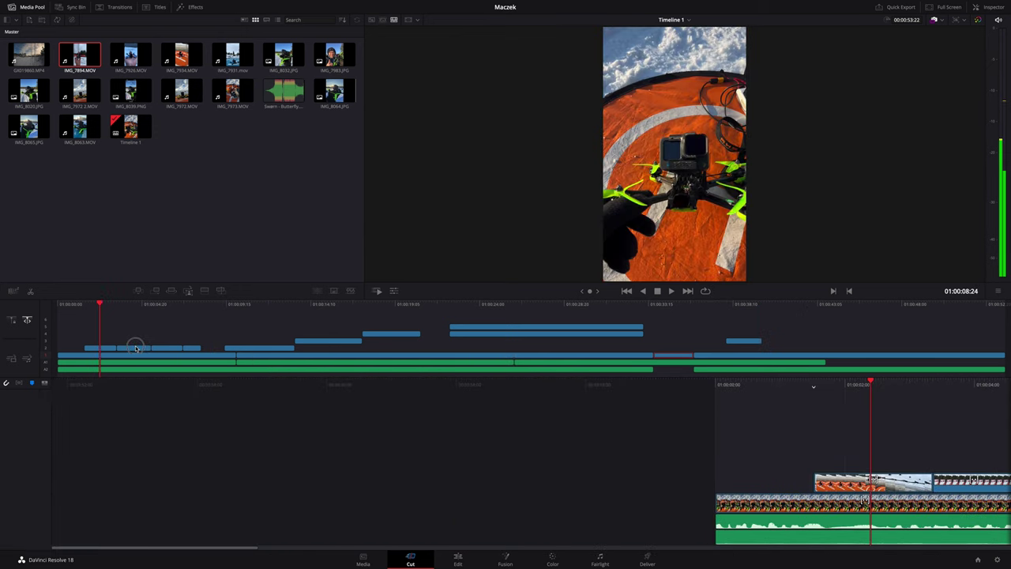
{"action": "left_click", "coordinate": [224, 335]}
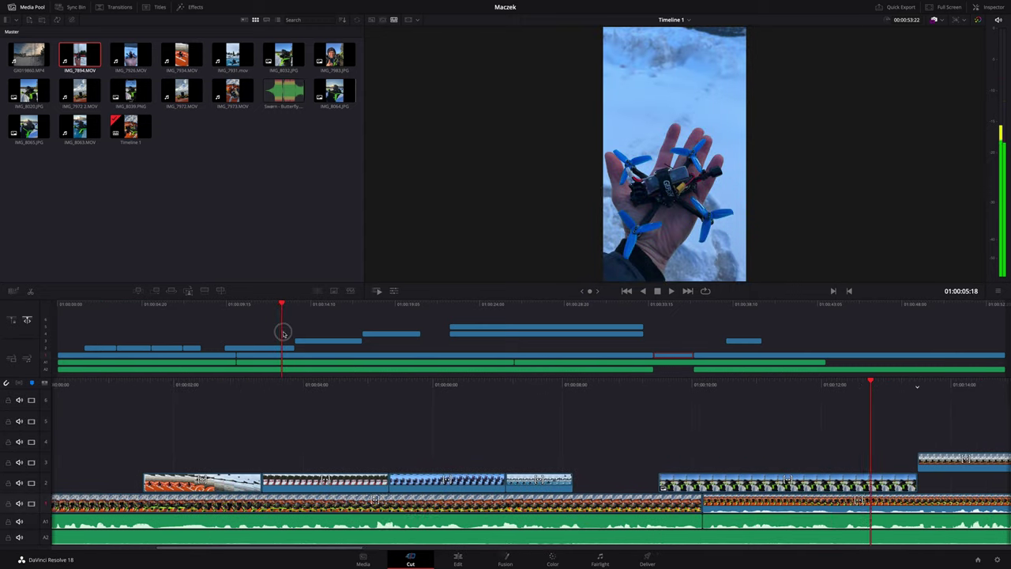
{"action": "left_click_drag", "start_coordinate": [271, 333], "coordinate": [299, 332]}
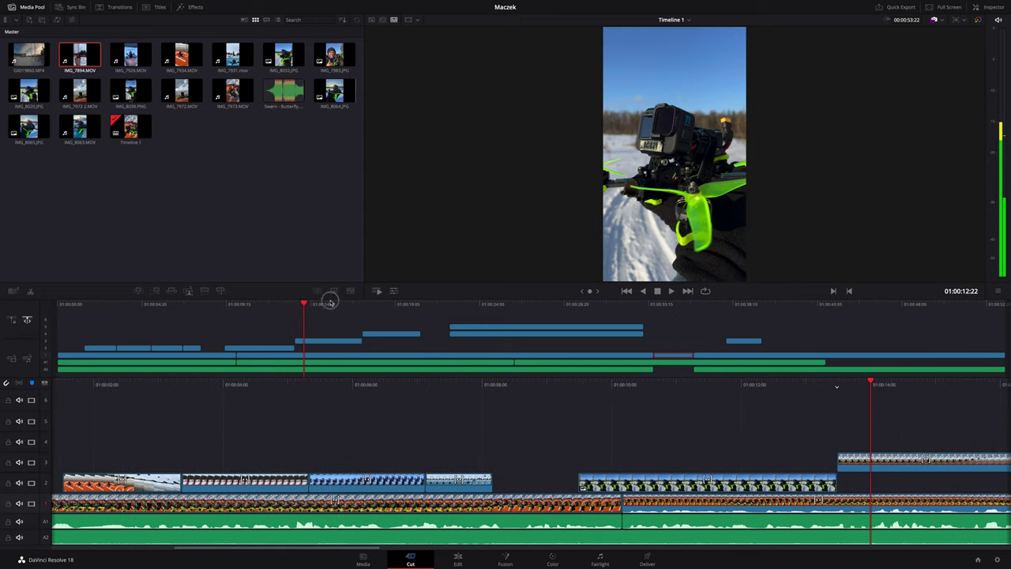
{"action": "mouse_move", "coordinate": [327, 298]}
{"action": "left_mouse_down"}
{"action": "mouse_move", "coordinate": [619, 330]}
{"action": "mouse_move", "coordinate": [995, 347]}
{"action": "left_mouse_up"}
{"action": "left_click_drag", "start_coordinate": [888, 346], "coordinate": [606, 346]}
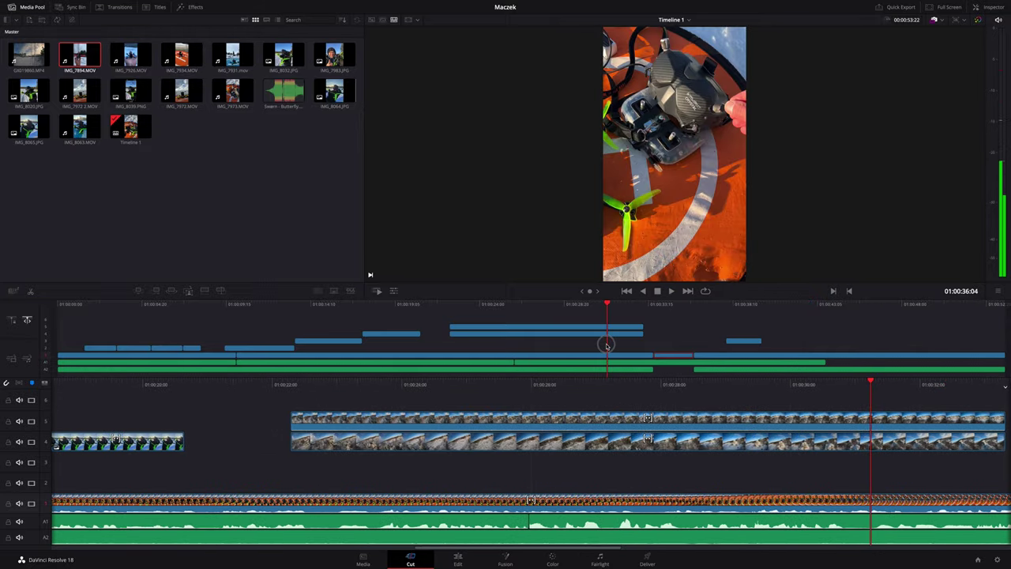
{"action": "left_click", "coordinate": [399, 335]}
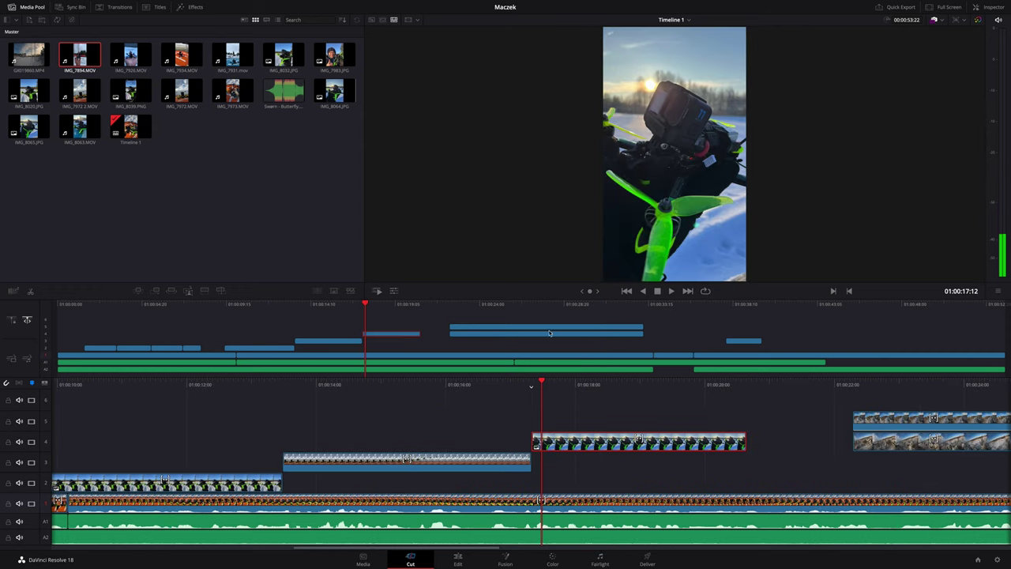
{"action": "mouse_move", "coordinate": [365, 304]}
{"action": "left_mouse_down"}
{"action": "mouse_move", "coordinate": [252, 306]}
{"action": "mouse_move", "coordinate": [423, 322]}
{"action": "mouse_move", "coordinate": [406, 328]}
{"action": "left_mouse_up"}
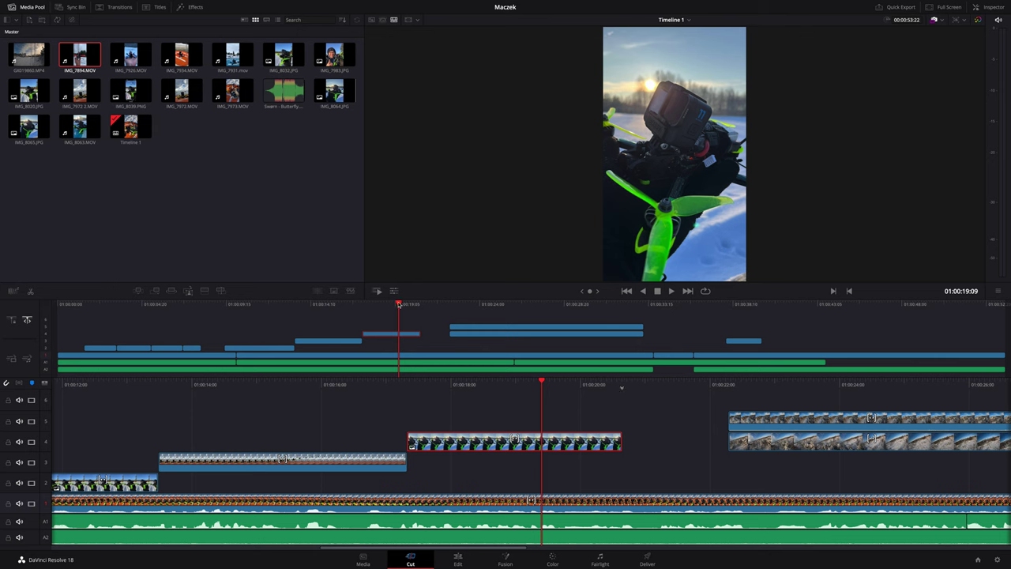
Select the track 5 split-screen clip GX019860.MP4 at about 01:00:25 and show its Inspector transform settings
{"action": "left_click", "coordinate": [494, 305]}
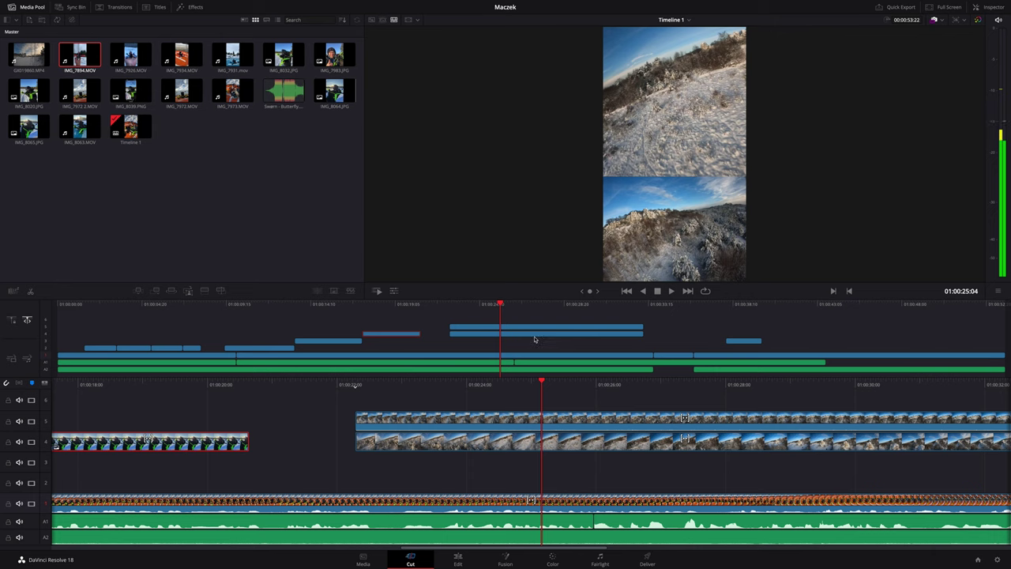
{"action": "left_click", "coordinate": [499, 333]}
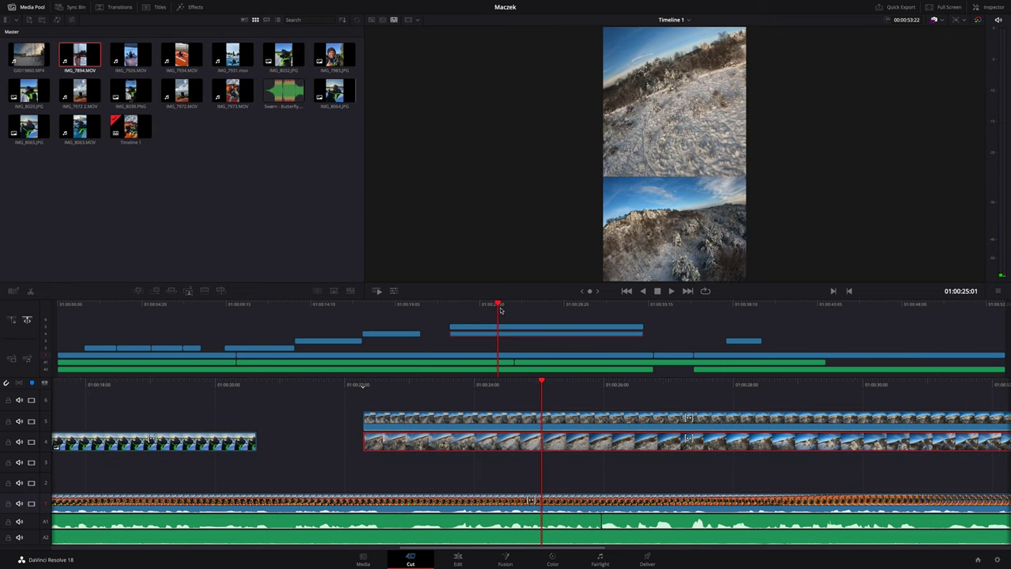
{"action": "left_click", "coordinate": [547, 417]}
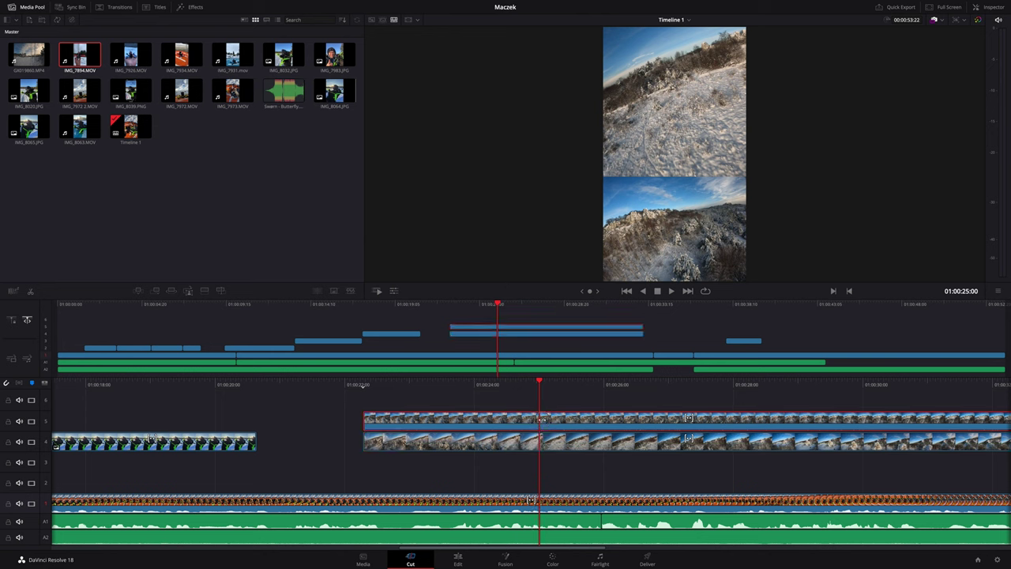
{"action": "key", "text": "Right"}
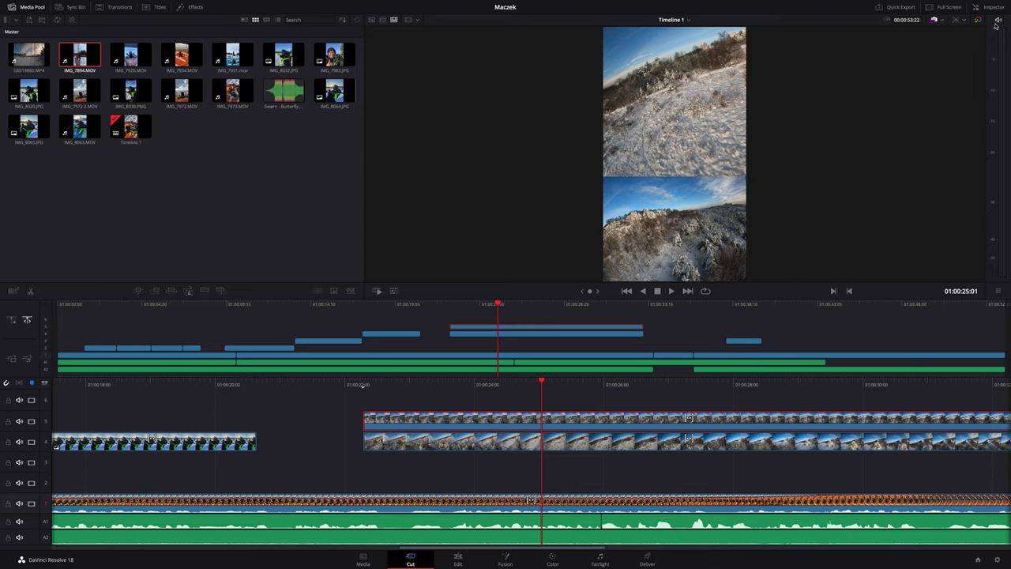
{"action": "left_click", "coordinate": [994, 8]}
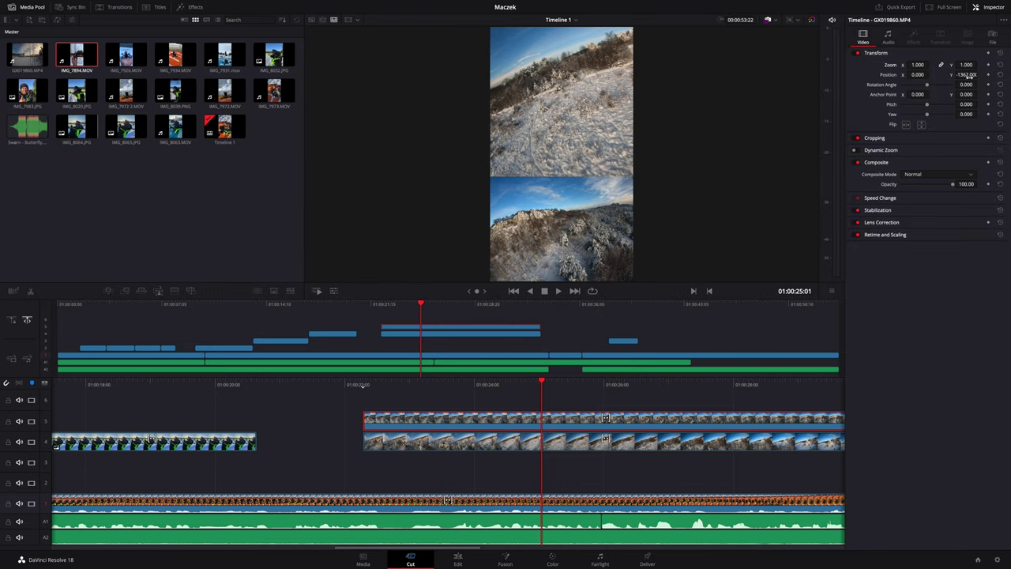
Raise the lower split-screen image by setting Position Y to about -1243
{"action": "mouse_move", "coordinate": [957, 74]}
{"action": "left_mouse_down"}
{"action": "mouse_move", "coordinate": [989, 75]}
{"action": "mouse_move", "coordinate": [980, 75]}
{"action": "left_mouse_up"}
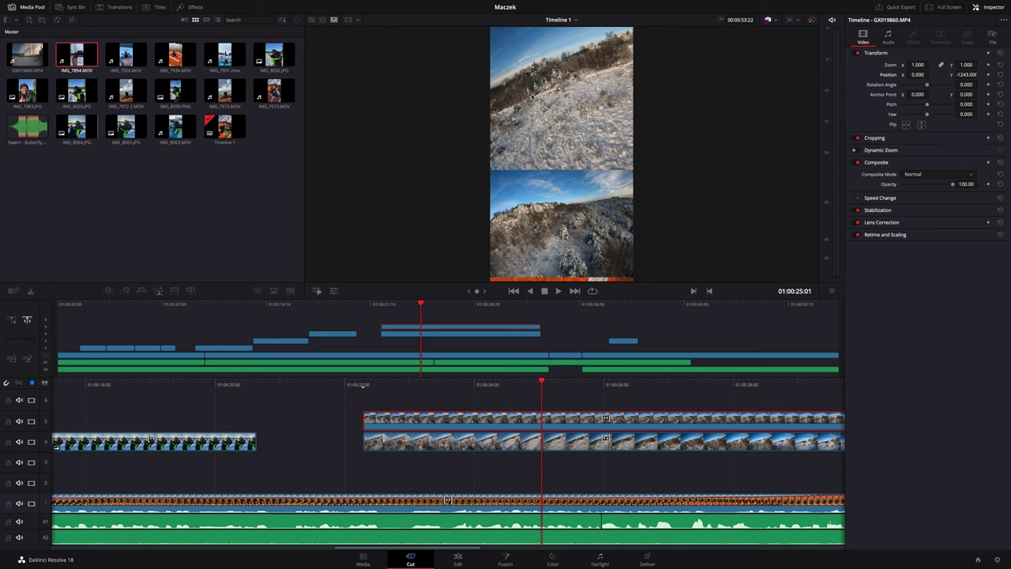
Switch the viewer to Source Tape to browse all 15 Master bin clips
{"action": "left_click", "coordinate": [324, 20]}
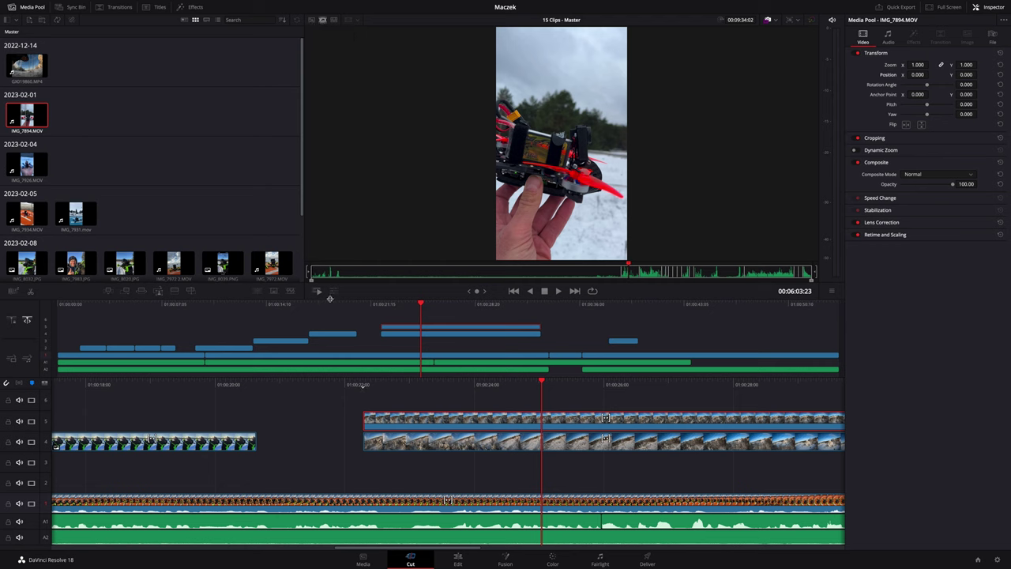
Mark a short section of IMG_7926.MOV in Source Tape and place it on track 6 near 01:00:24
{"action": "left_click_drag", "start_coordinate": [321, 271], "coordinate": [656, 274]}
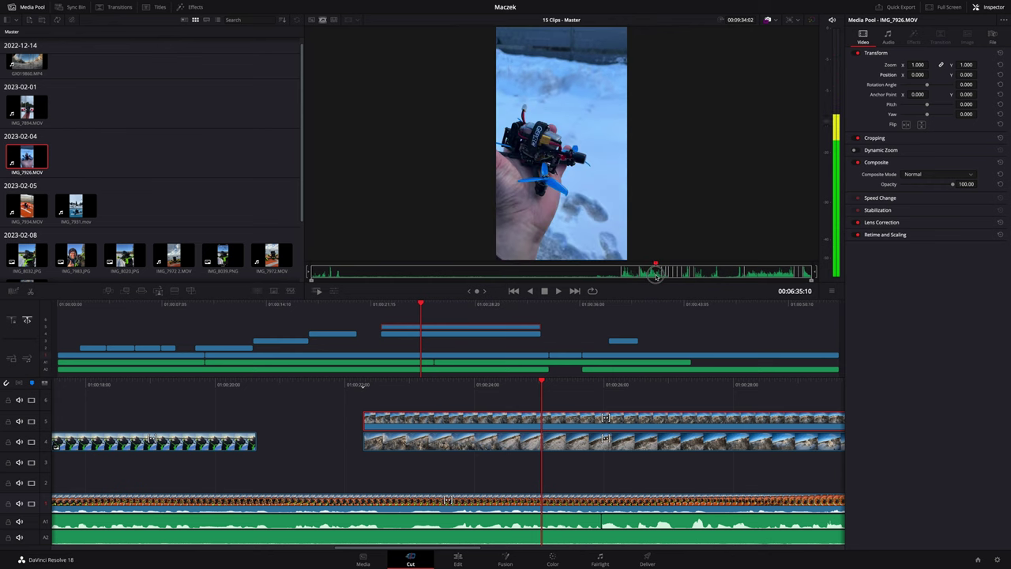
{"action": "key", "text": "i"}
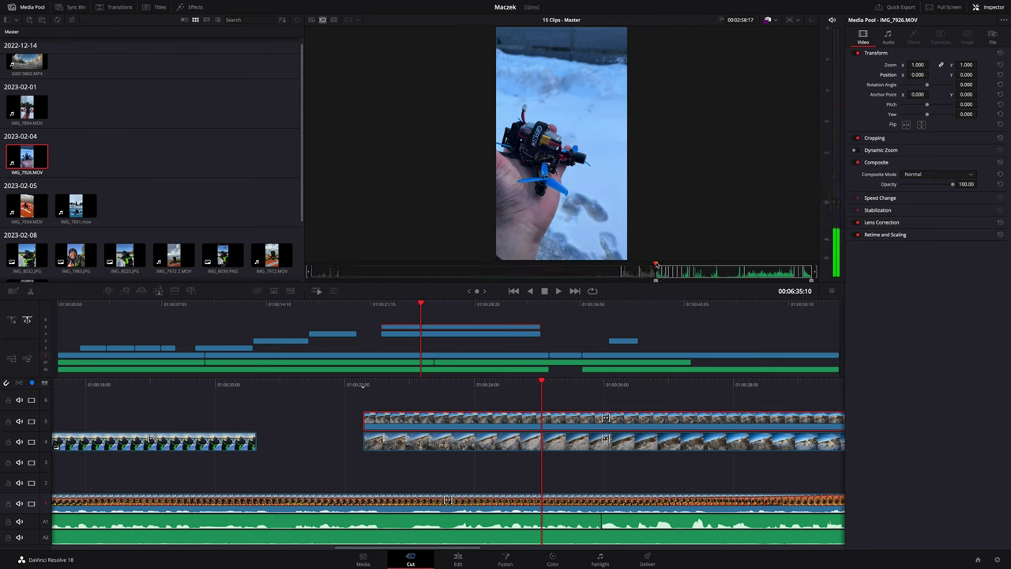
{"action": "left_click_drag", "start_coordinate": [655, 265], "coordinate": [658, 265]}
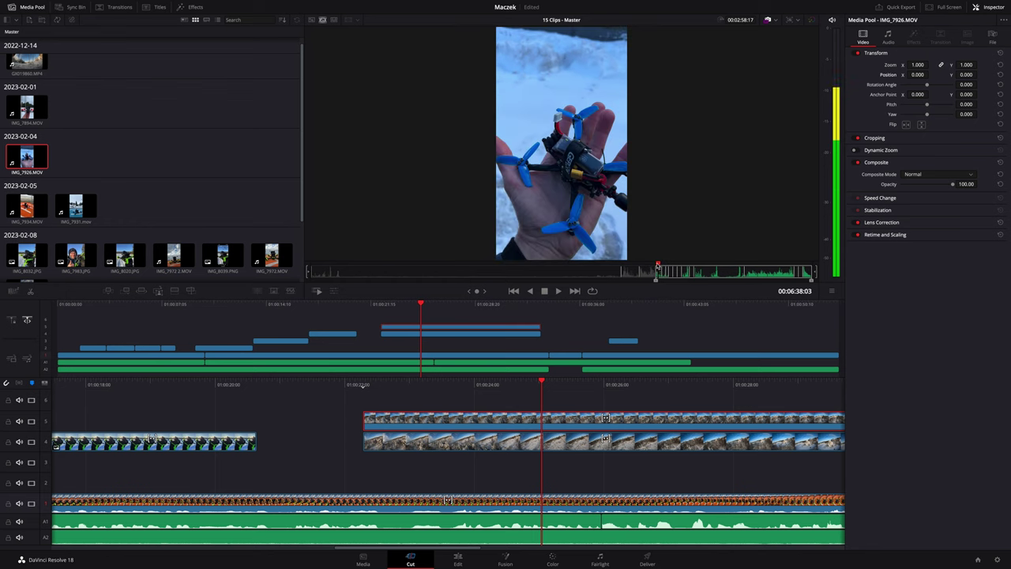
{"action": "key", "text": "o"}
{"action": "mouse_move", "coordinate": [580, 162]}
{"action": "left_mouse_down"}
{"action": "mouse_move", "coordinate": [533, 361]}
{"action": "mouse_move", "coordinate": [506, 401]}
{"action": "left_mouse_up"}
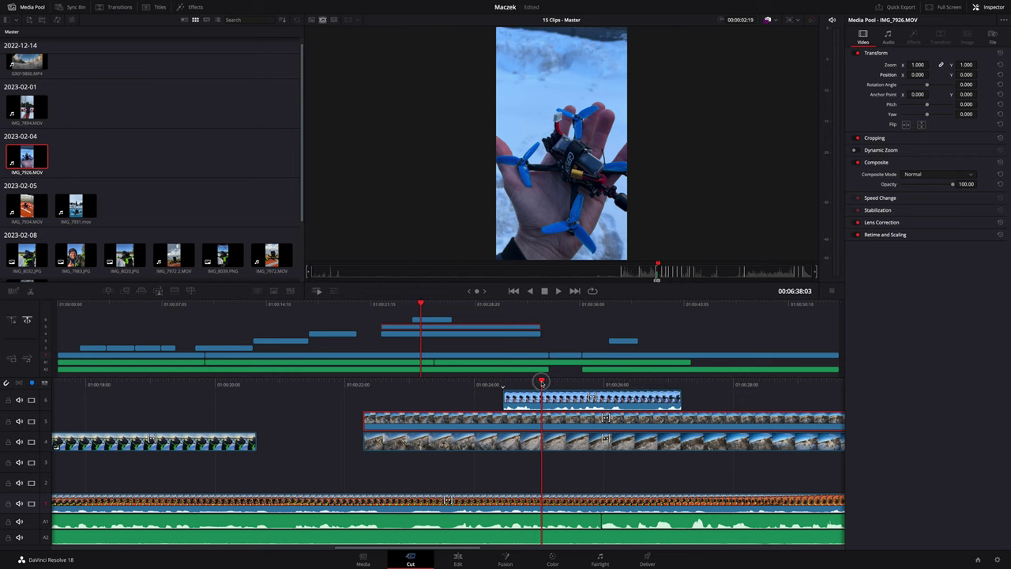
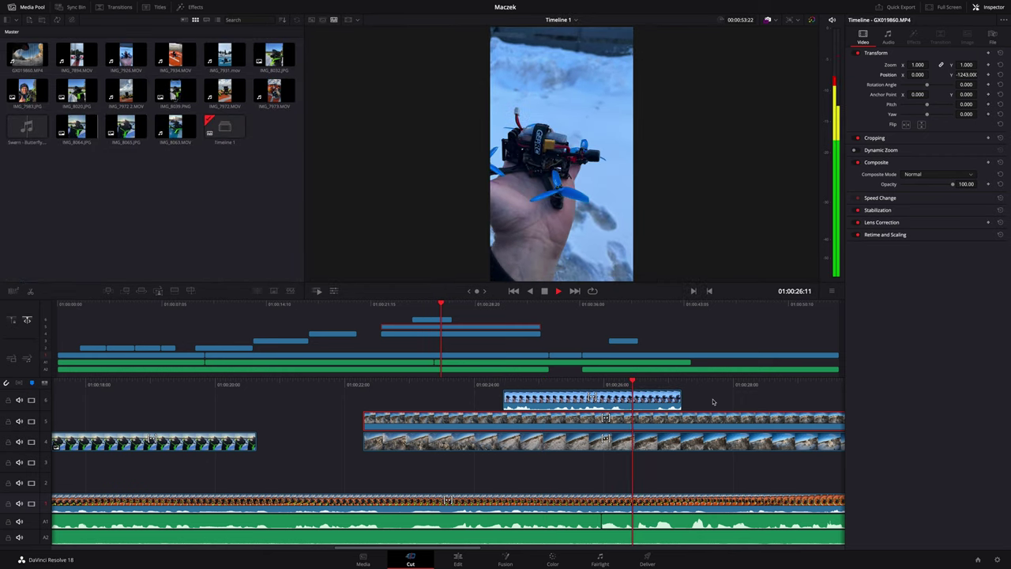
Delete the IMG_7926 clip from track 6 and save the project
{"action": "left_click", "coordinate": [658, 404]}
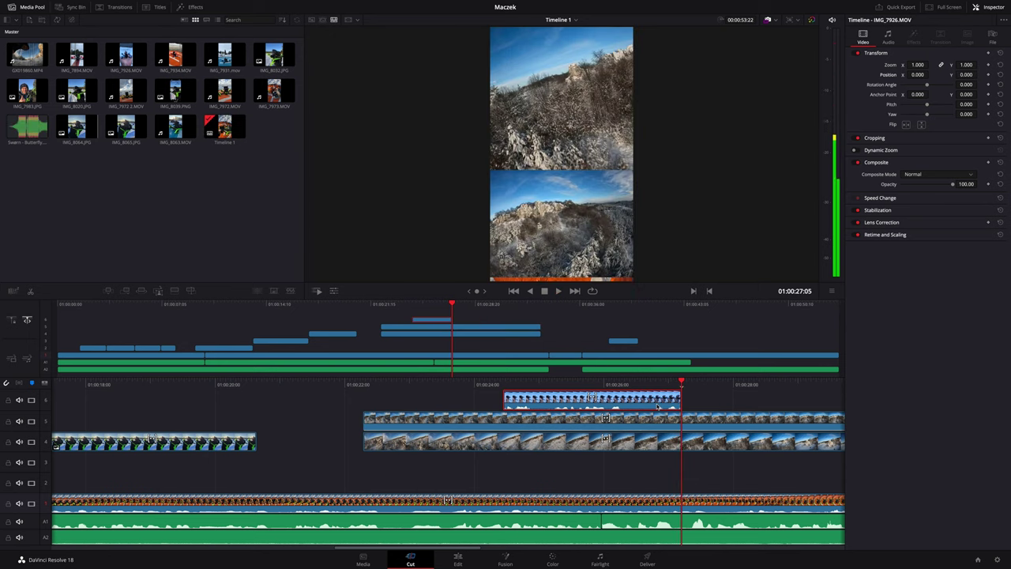
{"action": "key", "text": "Delete"}
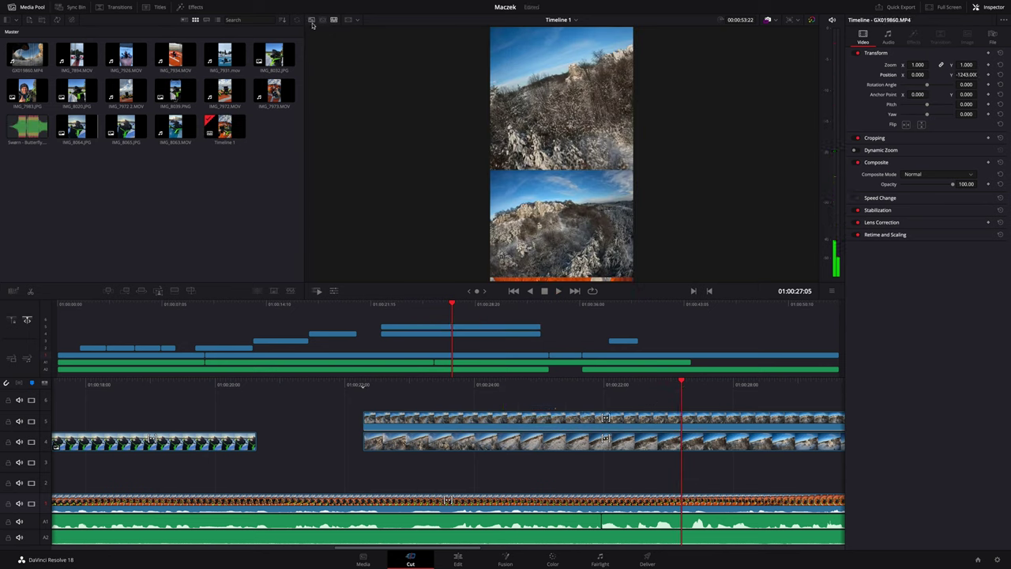
{"action": "key", "text": "ctrl+s"}
Show all media as one source tape, skim through it and mark an in point
{"action": "left_click", "coordinate": [322, 20]}
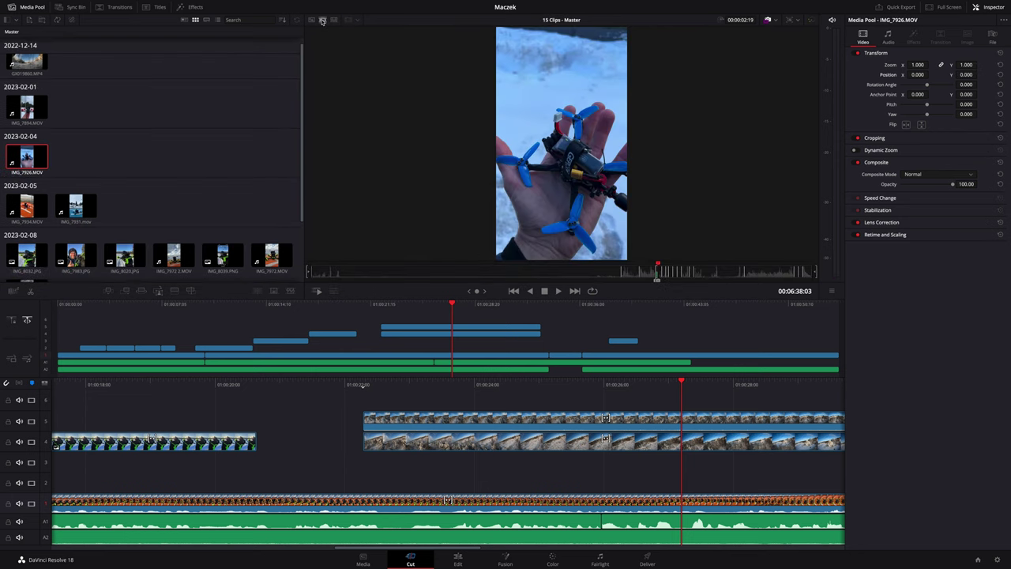
{"action": "scroll", "coordinate": [146, 201], "scroll_direction": "down", "scroll_amount": 2}
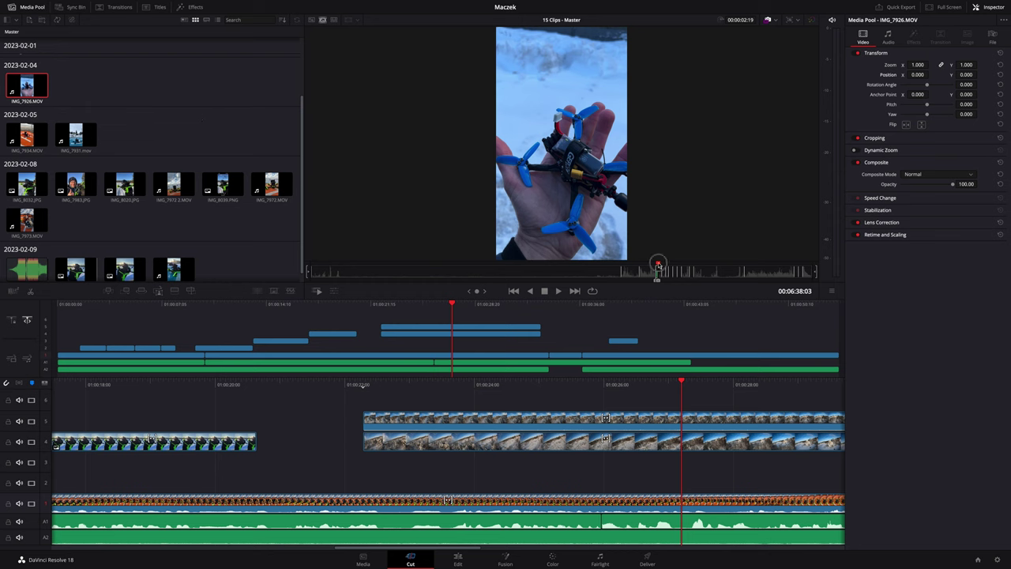
{"action": "left_click_drag", "start_coordinate": [657, 269], "coordinate": [702, 264]}
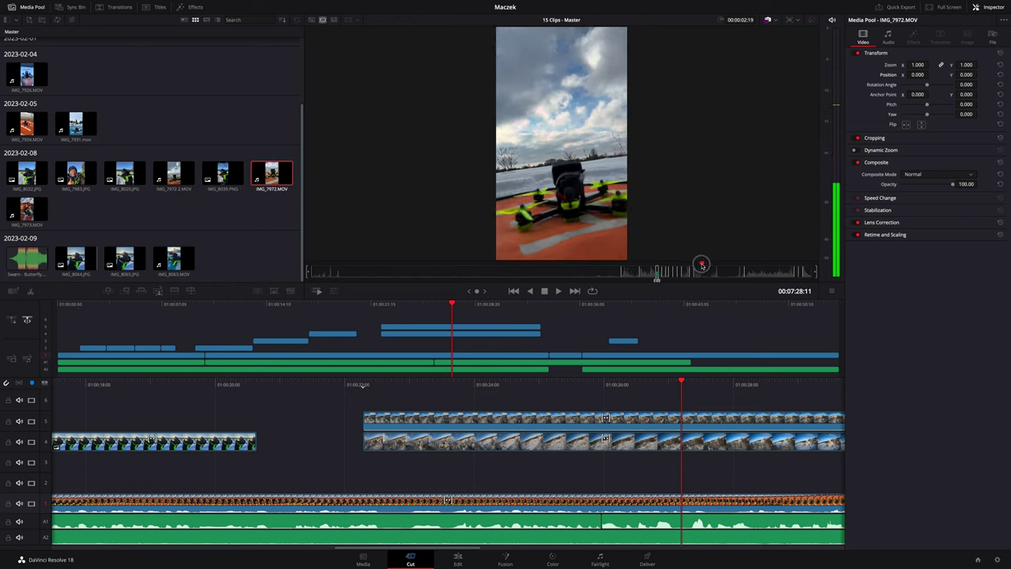
{"action": "mouse_move", "coordinate": [702, 264]}
{"action": "left_mouse_down"}
{"action": "mouse_move", "coordinate": [720, 266]}
{"action": "mouse_move", "coordinate": [710, 273]}
{"action": "left_mouse_up"}
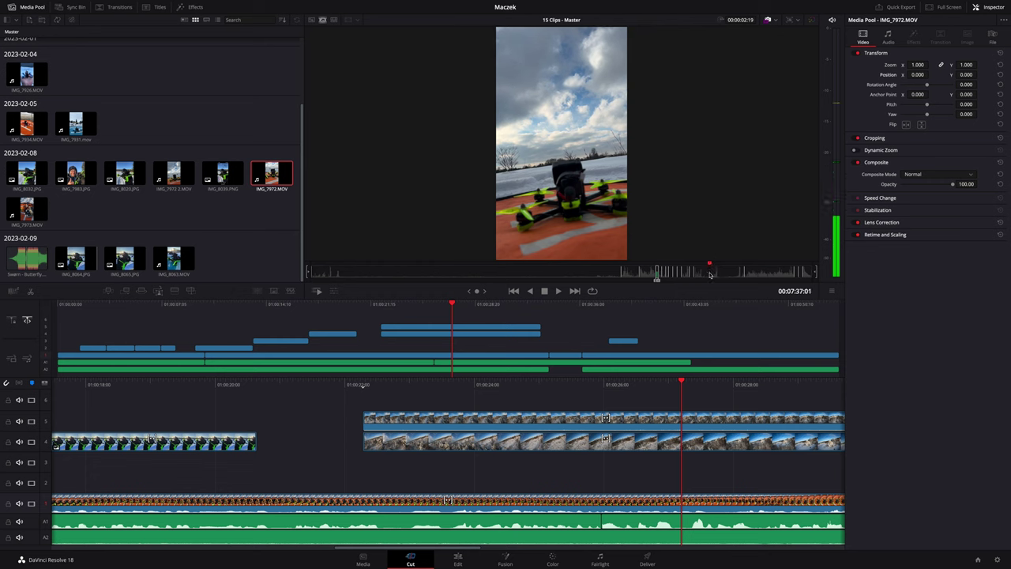
{"action": "key", "text": "i"}
{"action": "left_click_drag", "start_coordinate": [710, 264], "coordinate": [718, 263]}
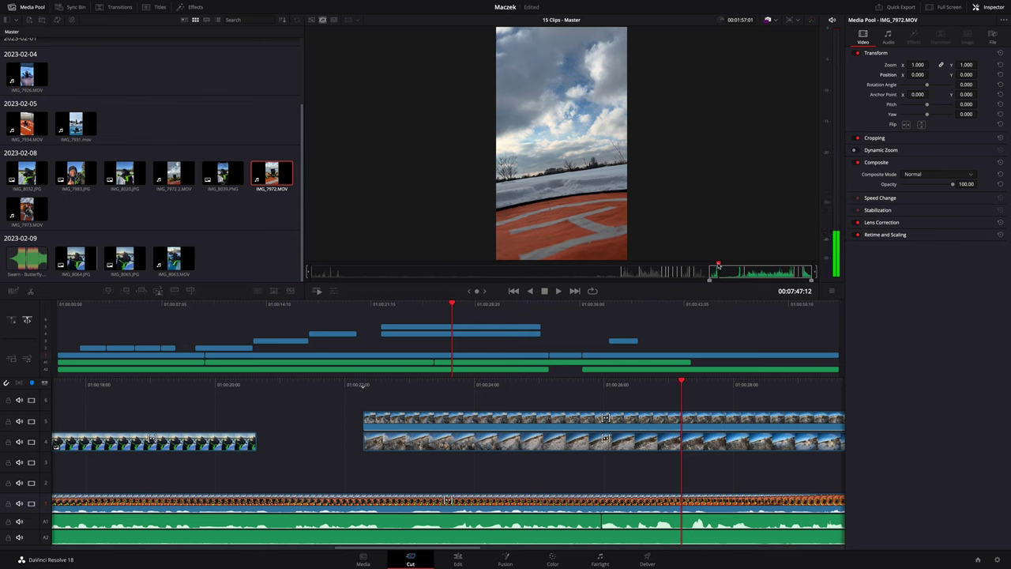
Find the IMG_7972.MOV sky shot and place it on the top video track 6
{"action": "left_click", "coordinate": [718, 265]}
{"action": "left_click_drag", "start_coordinate": [714, 270], "coordinate": [687, 270]}
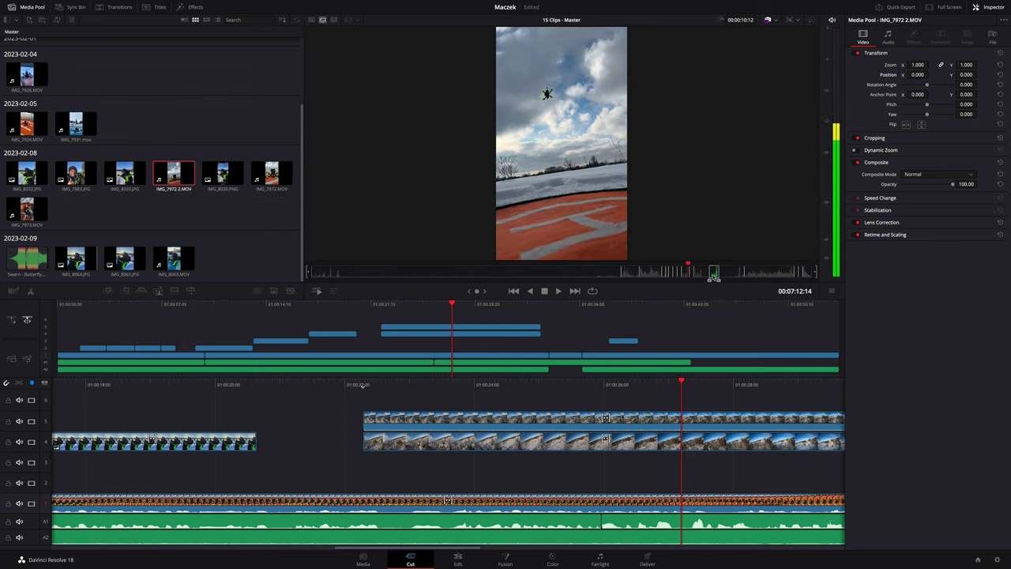
{"action": "left_click", "coordinate": [688, 264]}
{"action": "left_click_drag", "start_coordinate": [688, 264], "coordinate": [711, 267]}
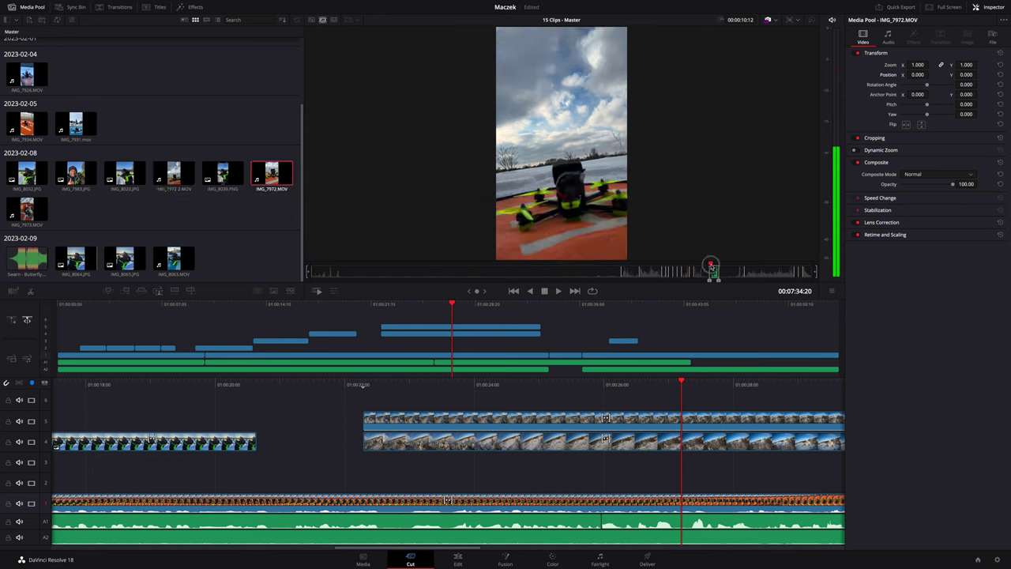
{"action": "mouse_move", "coordinate": [576, 199]}
{"action": "left_mouse_down"}
{"action": "mouse_move", "coordinate": [636, 361]}
{"action": "mouse_move", "coordinate": [92, 401]}
{"action": "mouse_move", "coordinate": [515, 400]}
{"action": "left_mouse_up"}
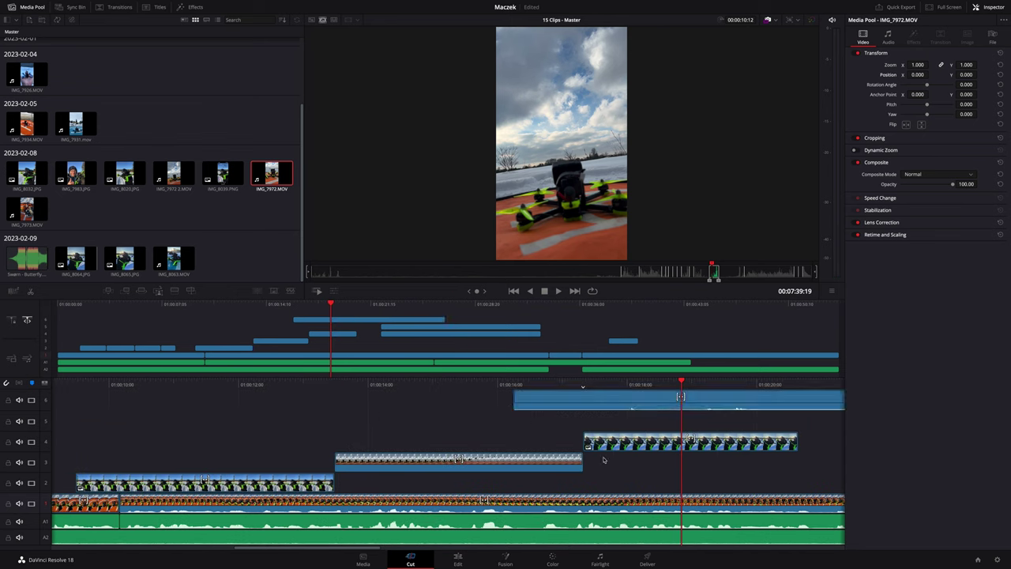
Trim both ends of the track 6 IMG_7972.MOV clip on Timeline 1, then play from about 01:00:20
{"action": "left_click", "coordinate": [400, 313]}
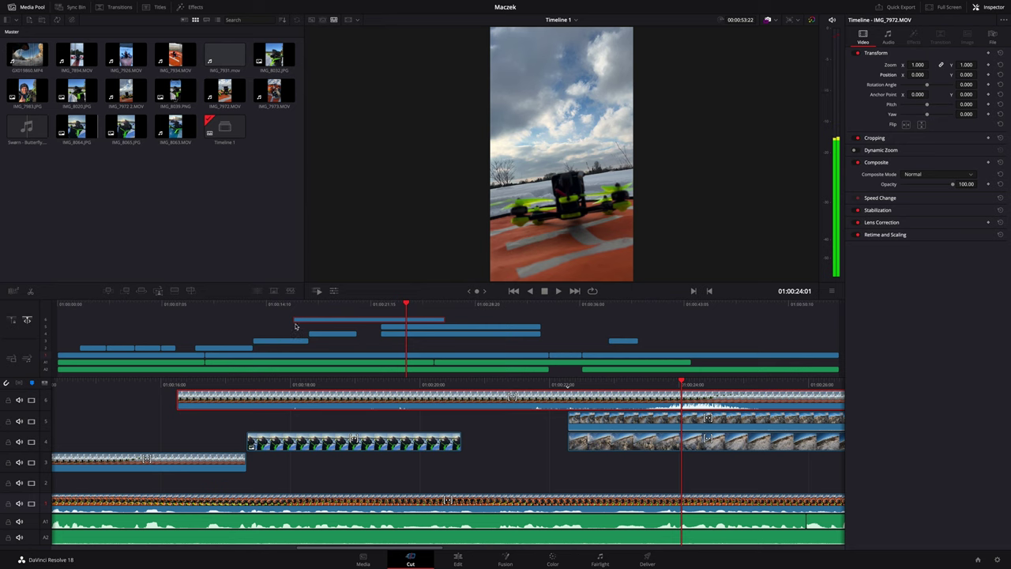
{"action": "left_click_drag", "start_coordinate": [295, 320], "coordinate": [381, 326]}
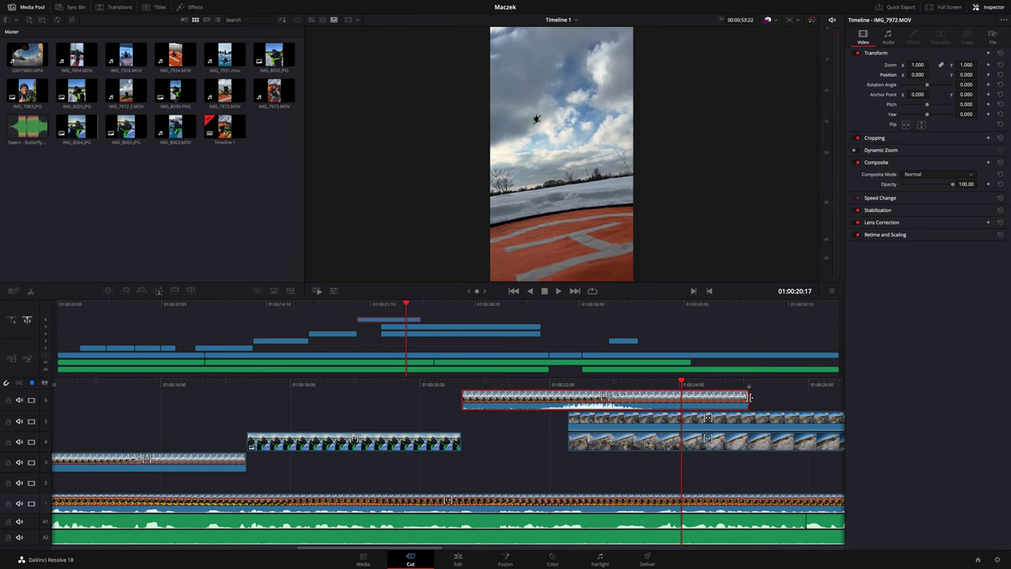
{"action": "left_click_drag", "start_coordinate": [748, 397], "coordinate": [566, 399]}
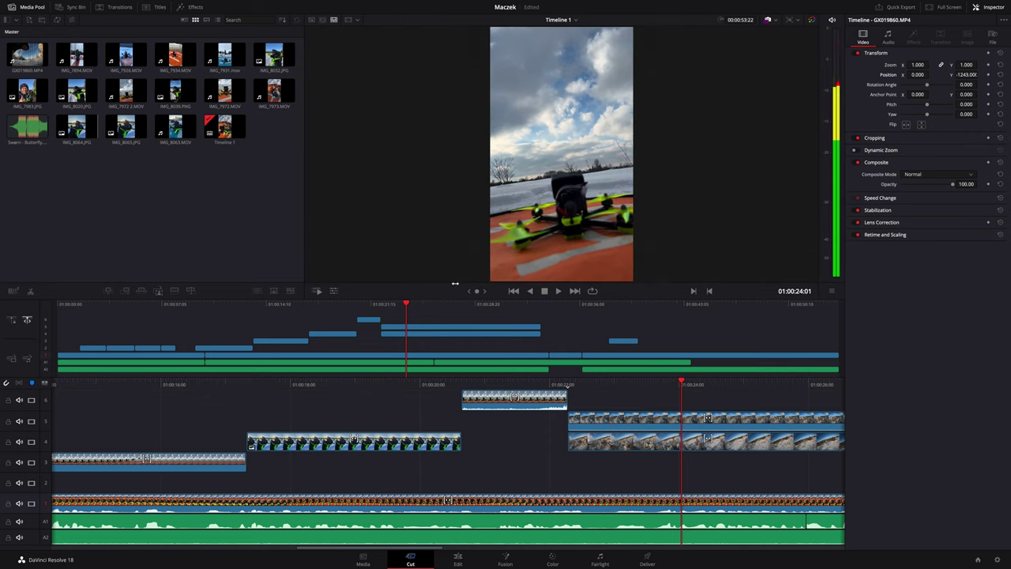
{"action": "left_click_drag", "start_coordinate": [387, 305], "coordinate": [357, 310]}
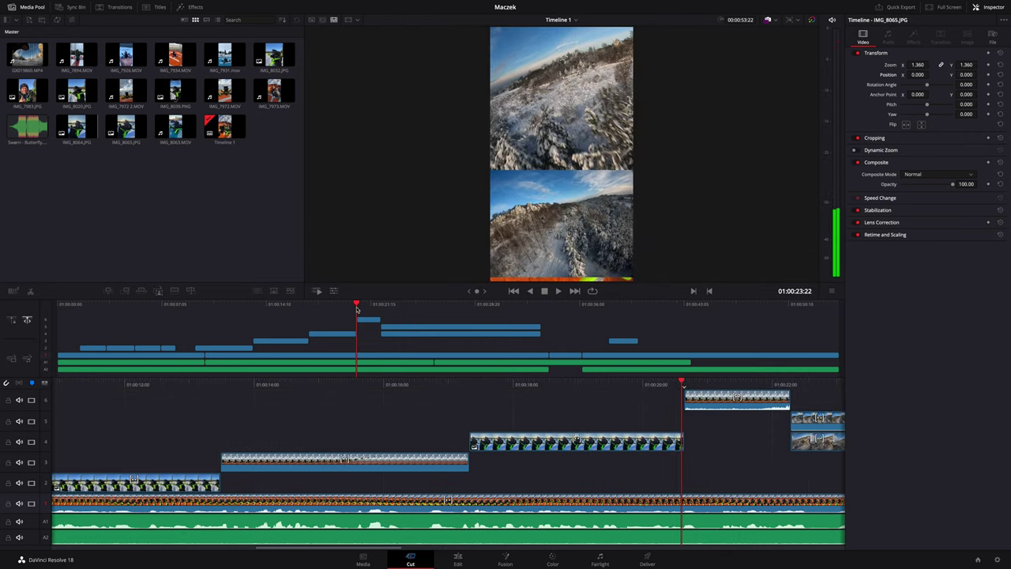
{"action": "key", "text": "space"}
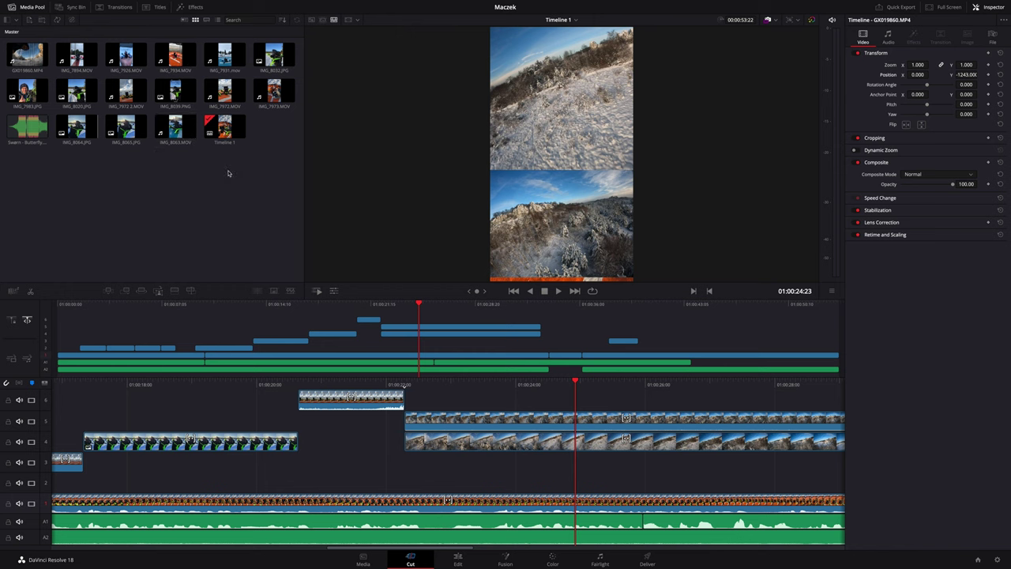
Open the Sync Bin view, then switch to the Edit page workspace
{"action": "left_click", "coordinate": [70, 8]}
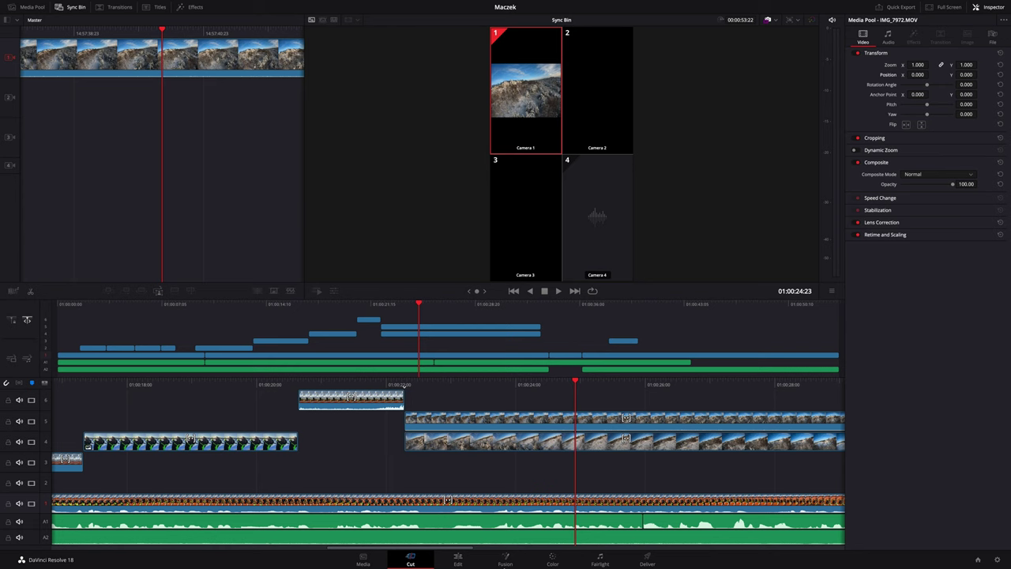
{"action": "left_click", "coordinate": [458, 559]}
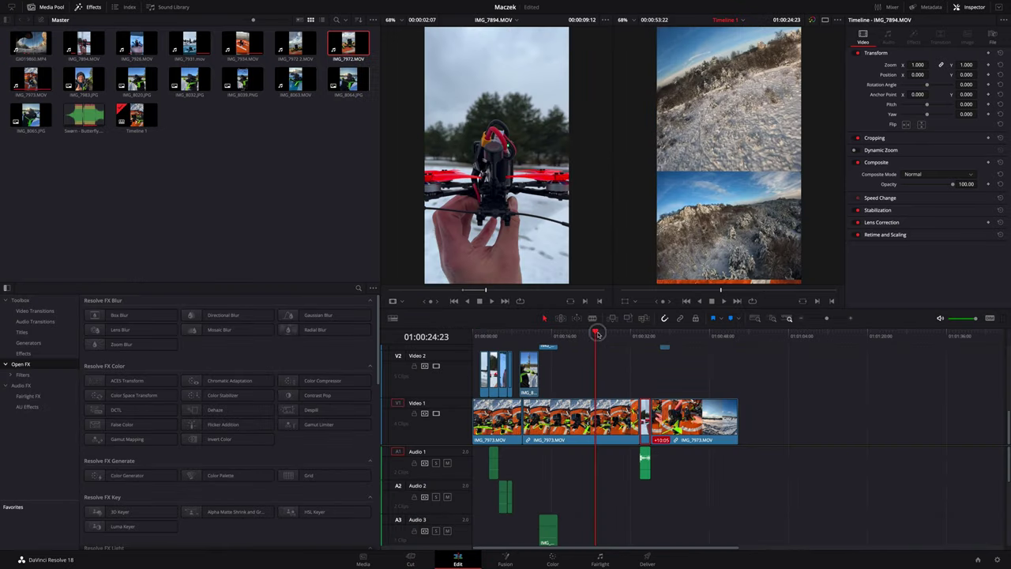
Add IMG_8063.MOV from the media pool to the timeline at about 01:00:24
{"action": "left_click_drag", "start_coordinate": [598, 334], "coordinate": [590, 349]}
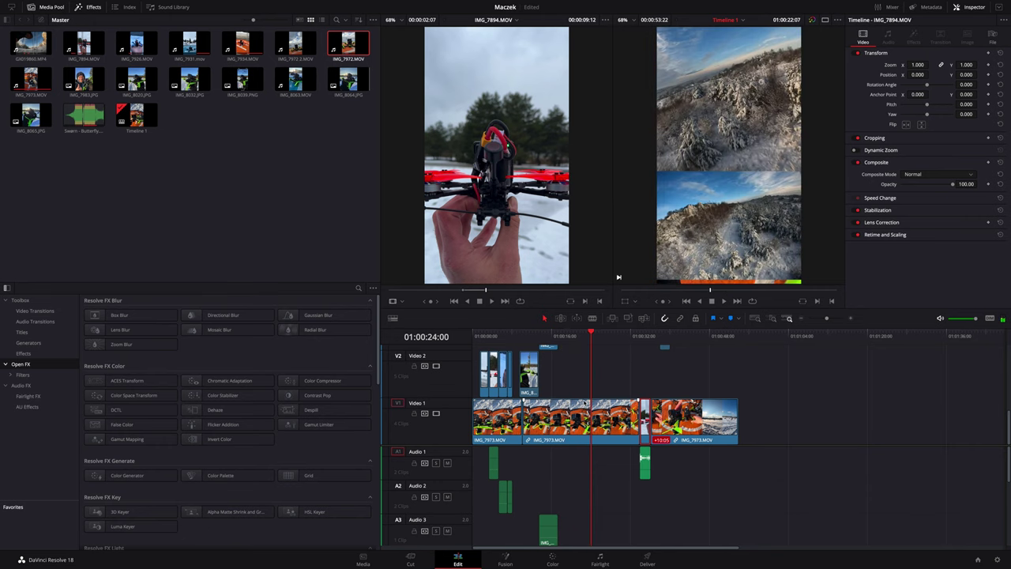
{"action": "left_click", "coordinate": [297, 82]}
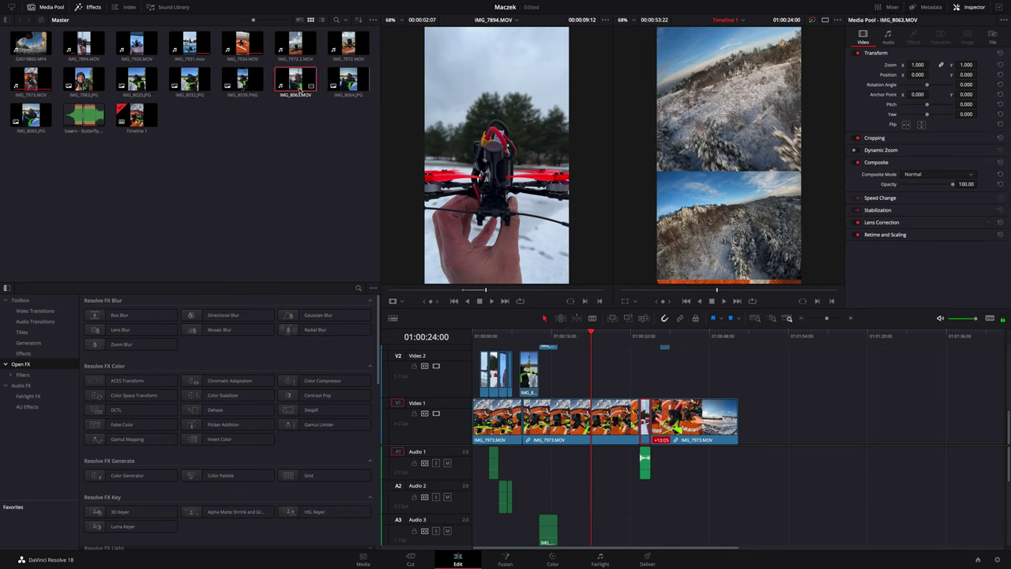
{"action": "mouse_move", "coordinate": [297, 82]}
{"action": "left_mouse_down"}
{"action": "mouse_move", "coordinate": [584, 355]}
{"action": "mouse_move", "coordinate": [583, 332]}
{"action": "mouse_move", "coordinate": [772, 425]}
{"action": "left_mouse_up"}
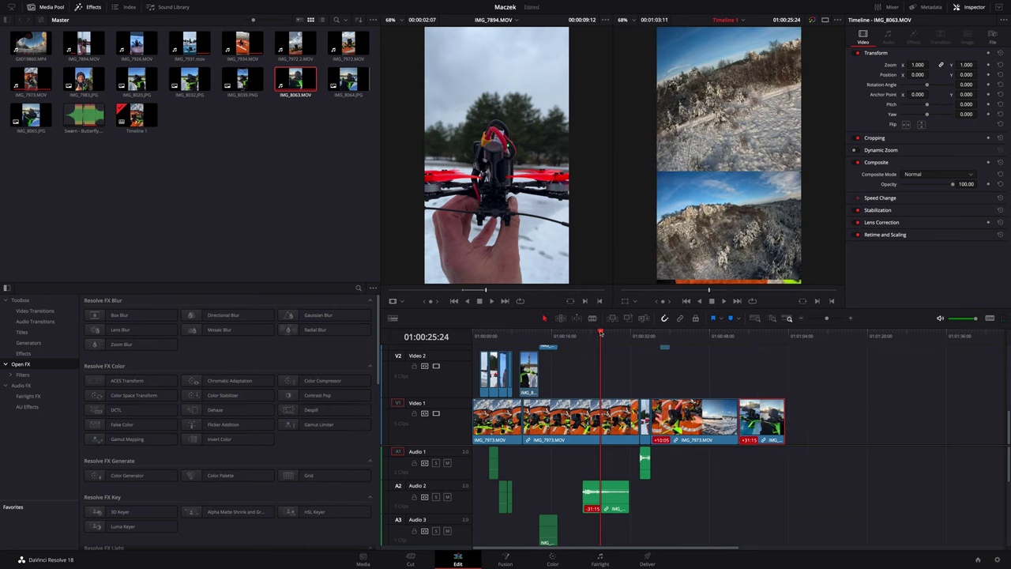
Delete the IMG_7973 clip near 01:00:57 from Video 1
{"action": "left_click_drag", "start_coordinate": [600, 333], "coordinate": [754, 357]}
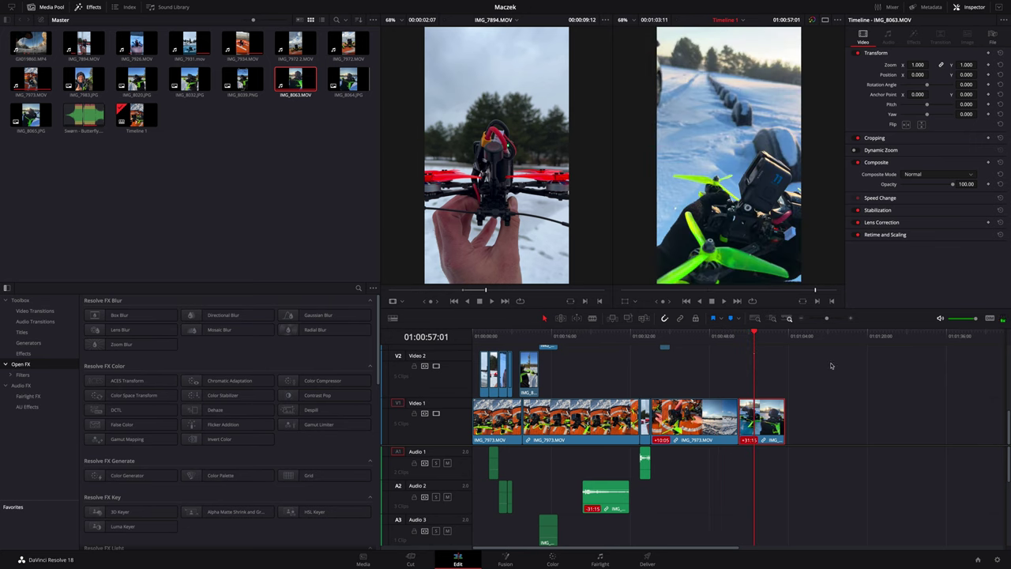
{"action": "left_click", "coordinate": [671, 411]}
{"action": "key", "text": "BackSpace"}
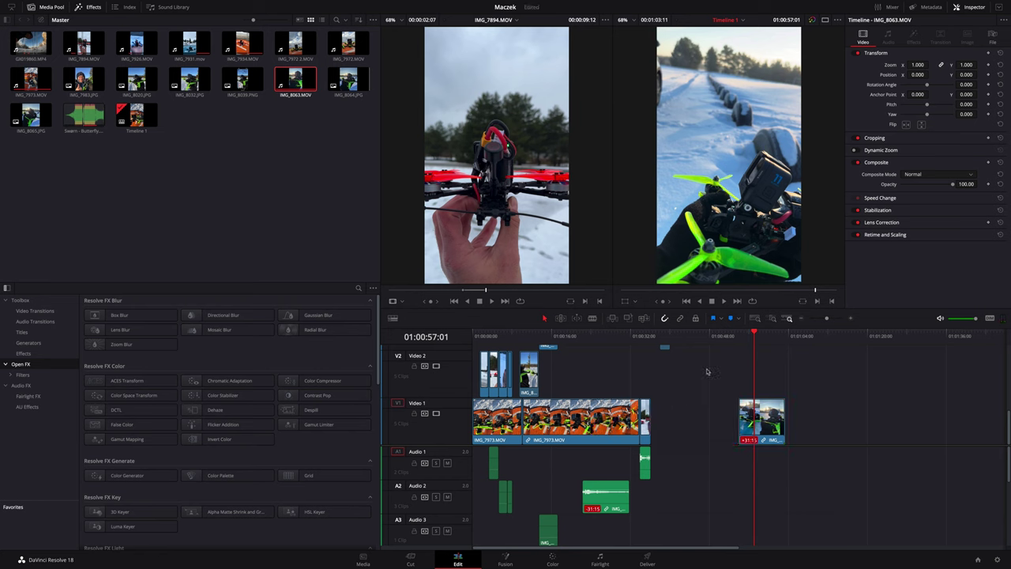
Cut out the Video 1 section between about 01:00:15 and 01:00:22:07
{"action": "left_click_drag", "start_coordinate": [747, 333], "coordinate": [548, 377]}
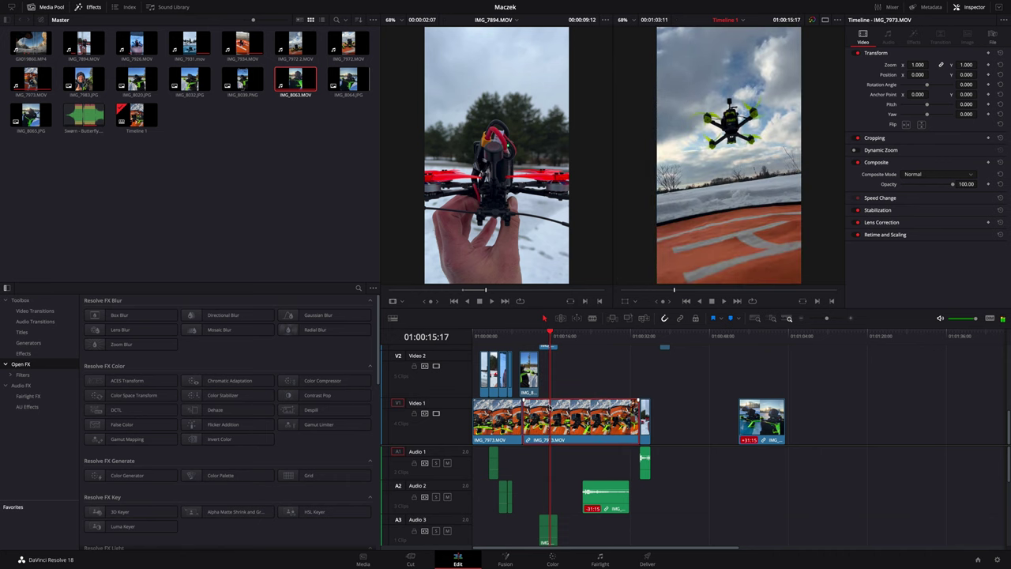
{"action": "key", "text": "ctrl+b"}
{"action": "left_click", "coordinate": [583, 335]}
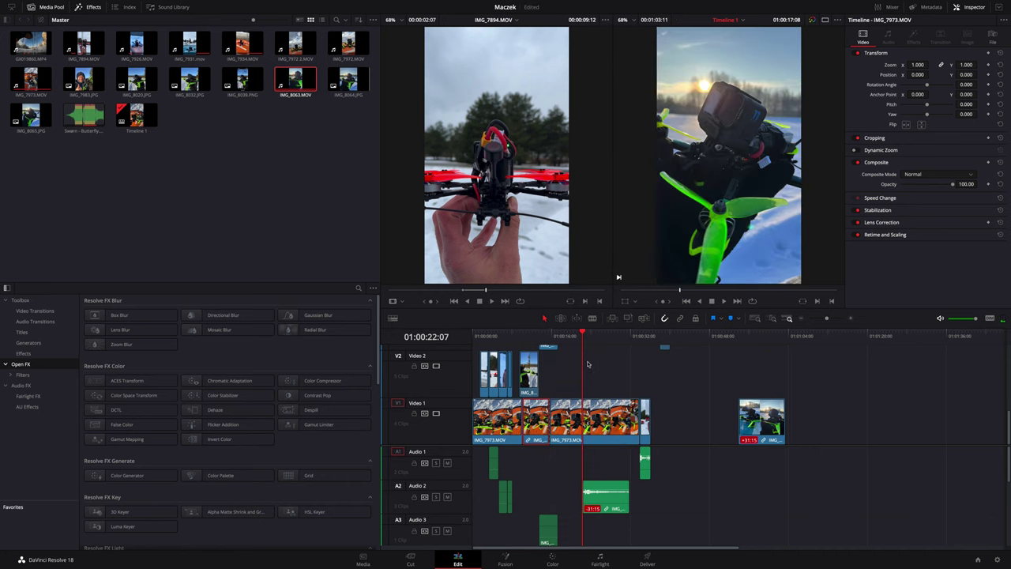
{"action": "key", "text": "ctrl+b"}
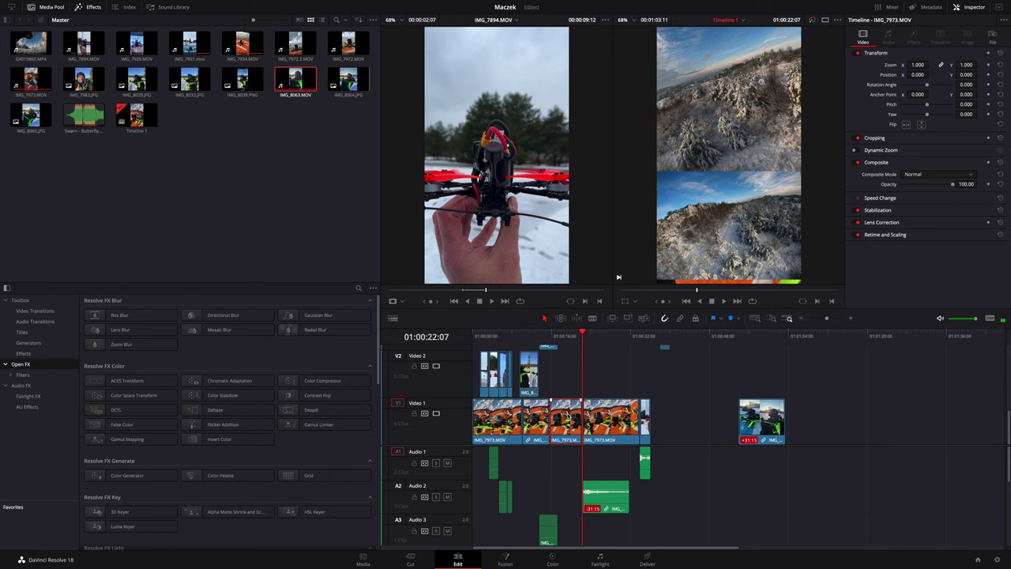
{"action": "left_click", "coordinate": [569, 417]}
{"action": "key", "text": "Delete"}
{"action": "left_click", "coordinate": [558, 336]}
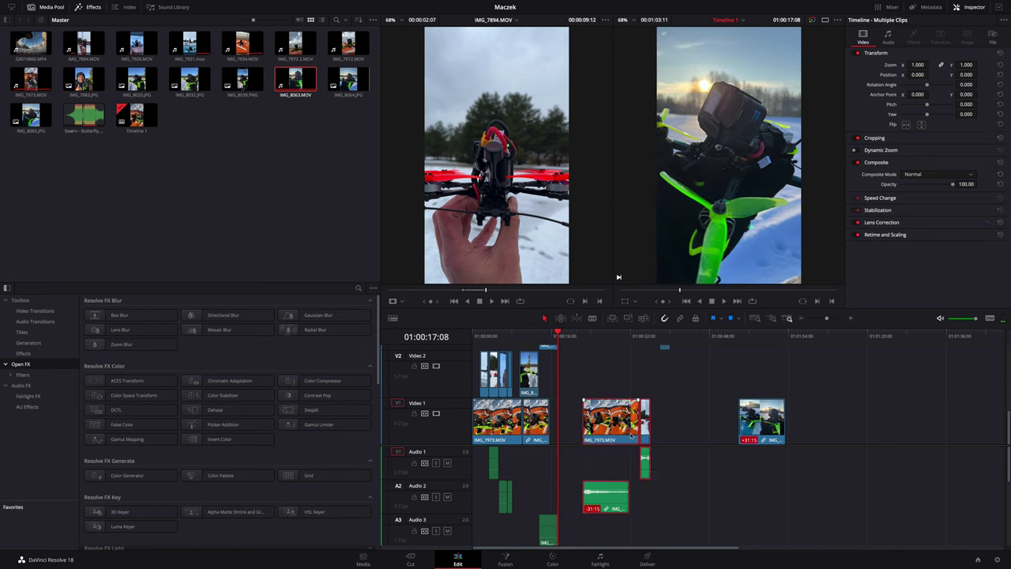
Re-space the Video 1 clips, sliding IMG_8063 left against its neighbour, then return to the Cut page
{"action": "left_click_drag", "start_coordinate": [639, 432], "coordinate": [607, 433]}
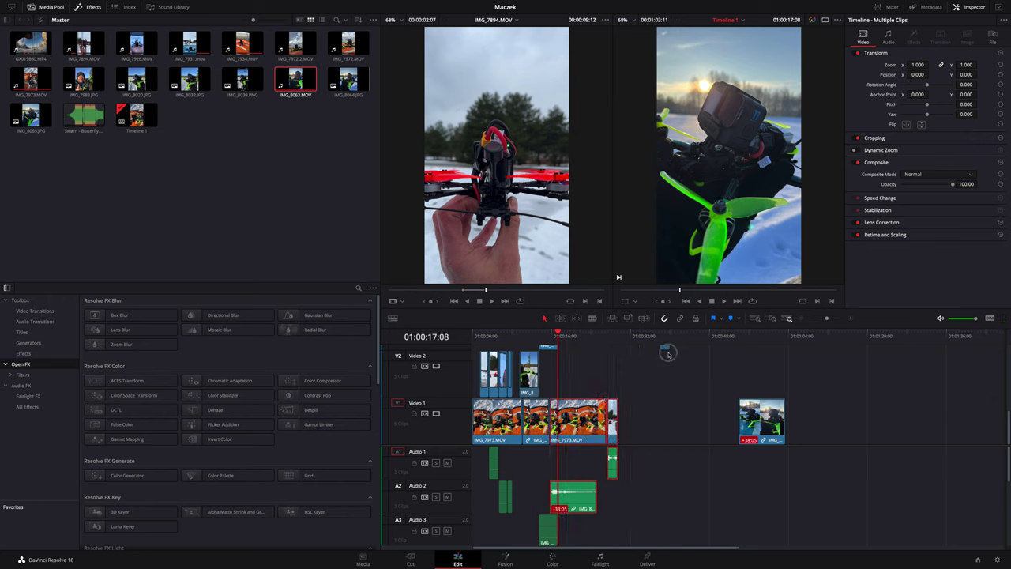
{"action": "left_click", "coordinate": [711, 335]}
{"action": "left_click", "coordinate": [745, 403]}
{"action": "left_click_drag", "start_coordinate": [747, 404], "coordinate": [618, 473]}
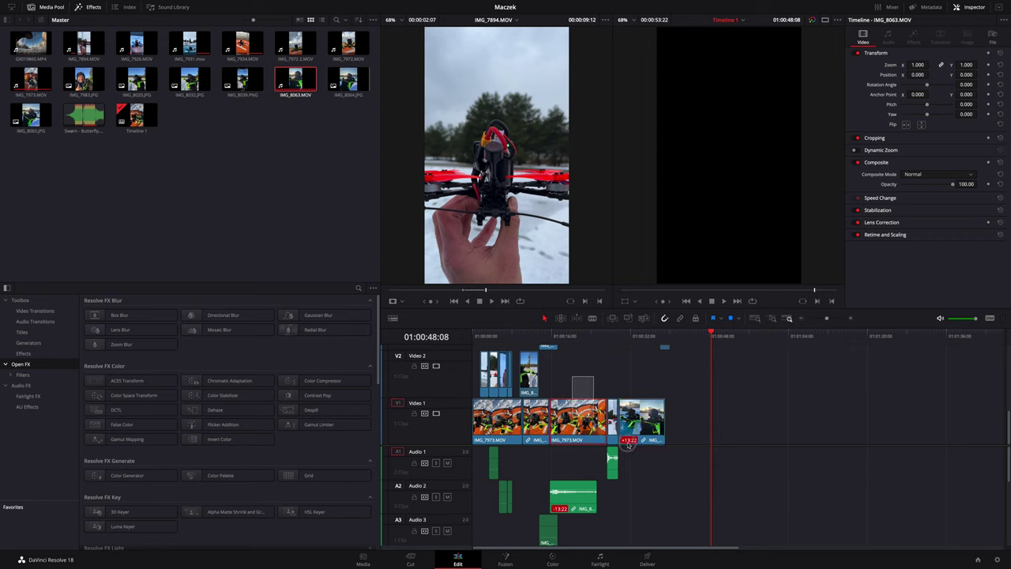
{"action": "left_click_drag", "start_coordinate": [571, 377], "coordinate": [677, 512]}
{"action": "left_click_drag", "start_coordinate": [605, 427], "coordinate": [650, 426]}
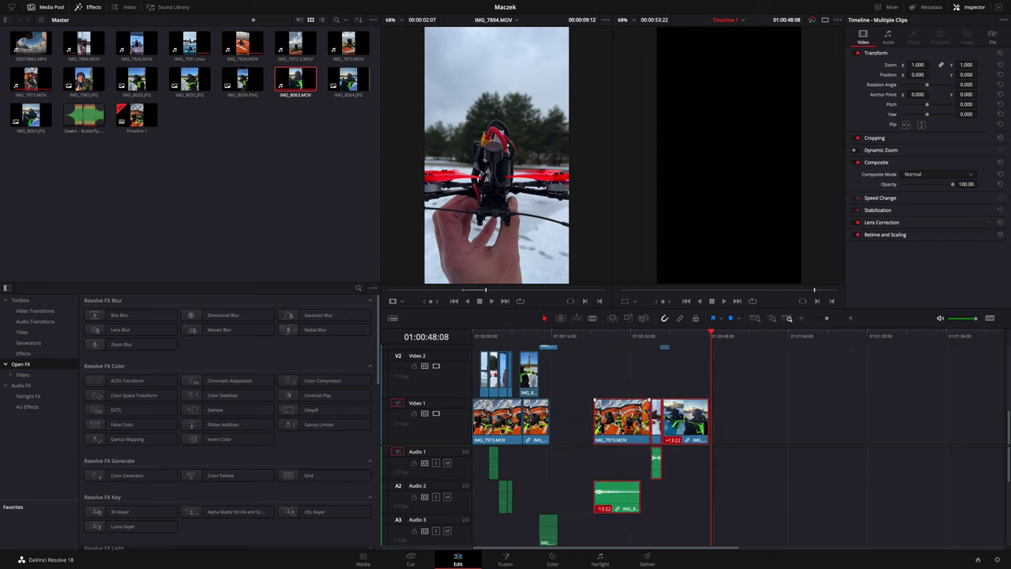
{"action": "left_click", "coordinate": [409, 561]}
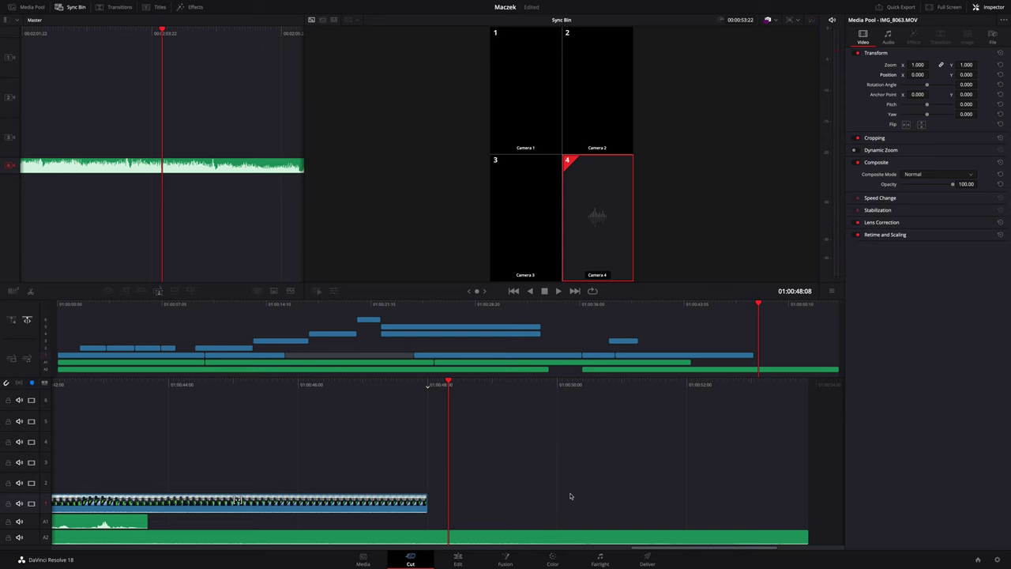
Close the Inspector panel so the Sync Bin viewer and timeline span the full width
{"action": "left_click", "coordinate": [996, 6]}
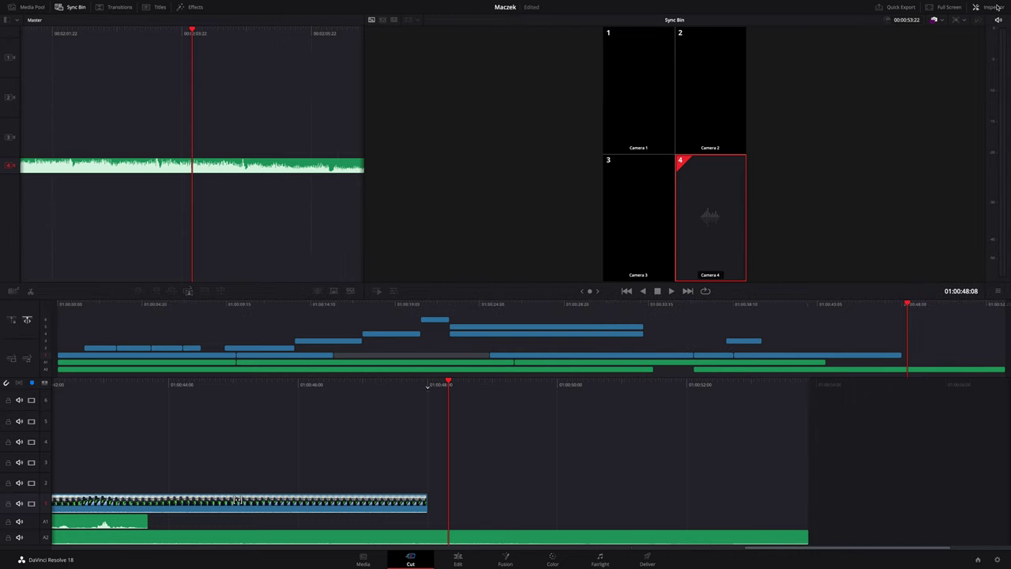